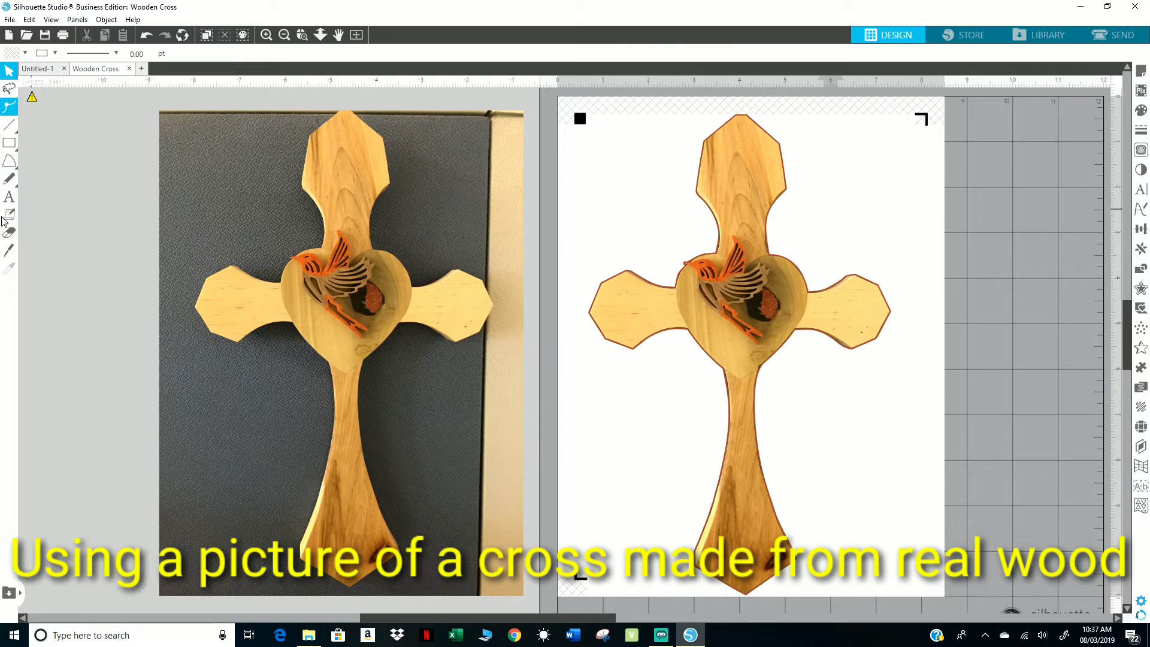
Pick the Eraser and Knife tools, zoom toward the heart and bird, and deselect the photo.
left_click(9, 233)
left_click(10, 252)
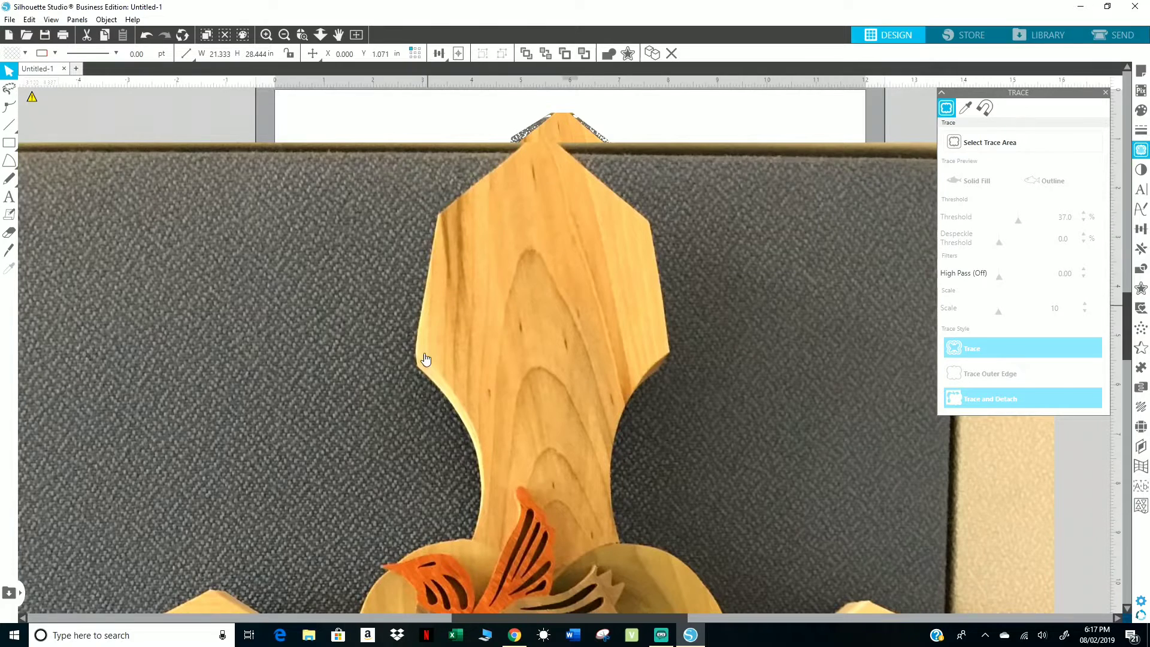
scroll(519, 384, "down", 5)
scroll(517, 328, "down", 1)
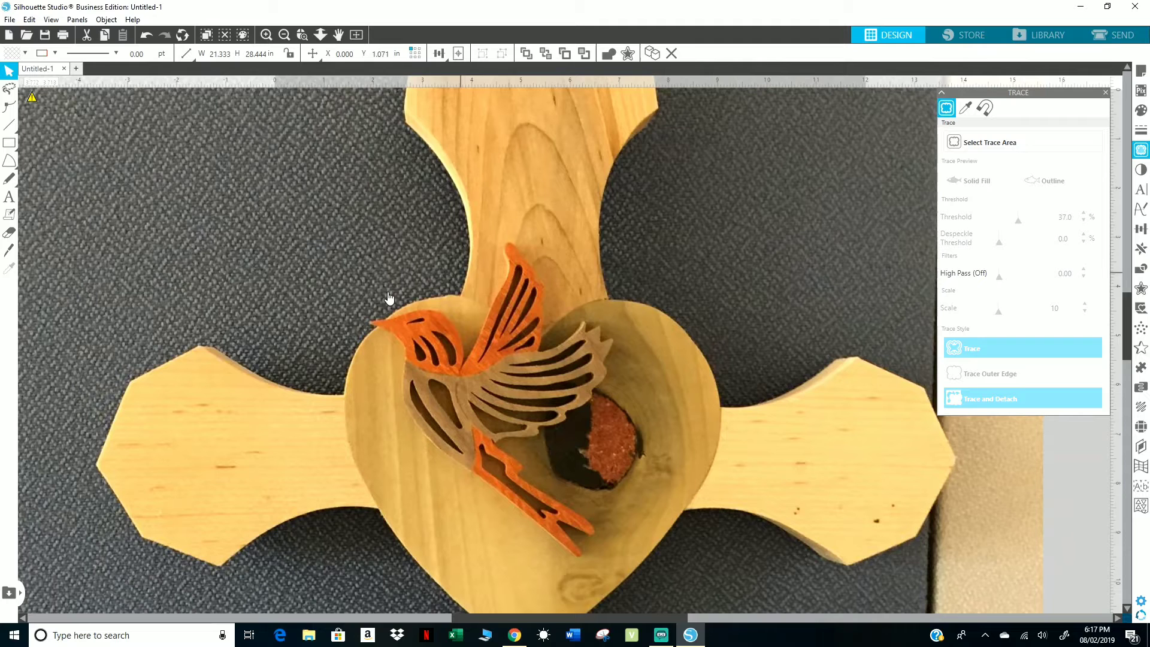
left_click_drag(565, 490, 537, 377)
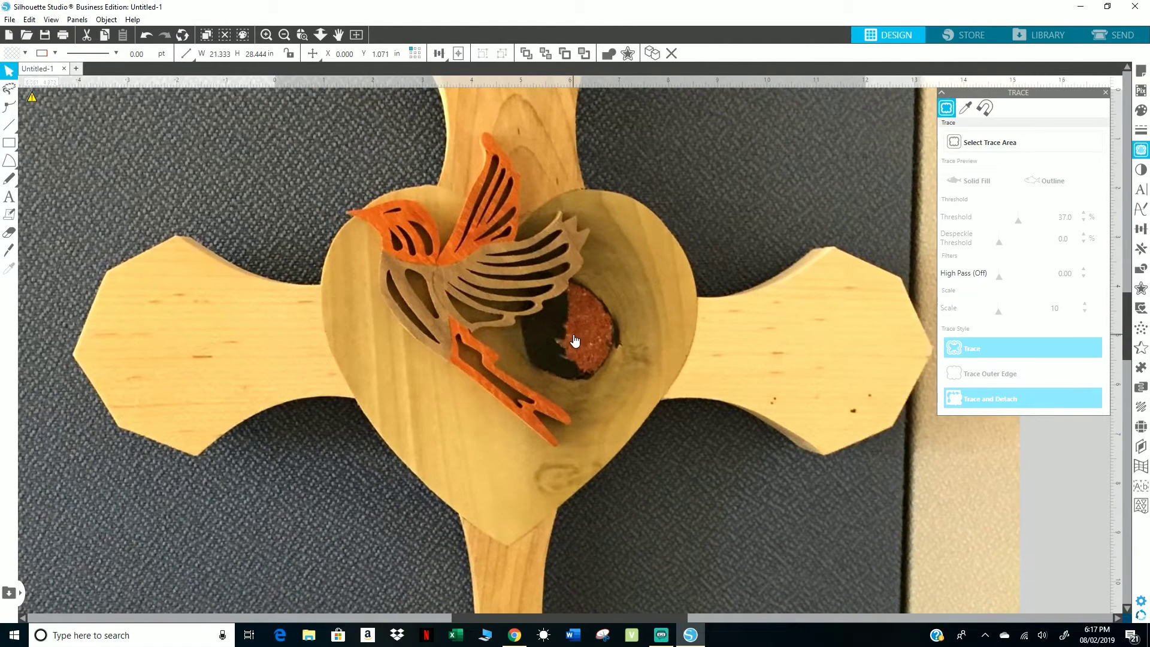
key("Escape")
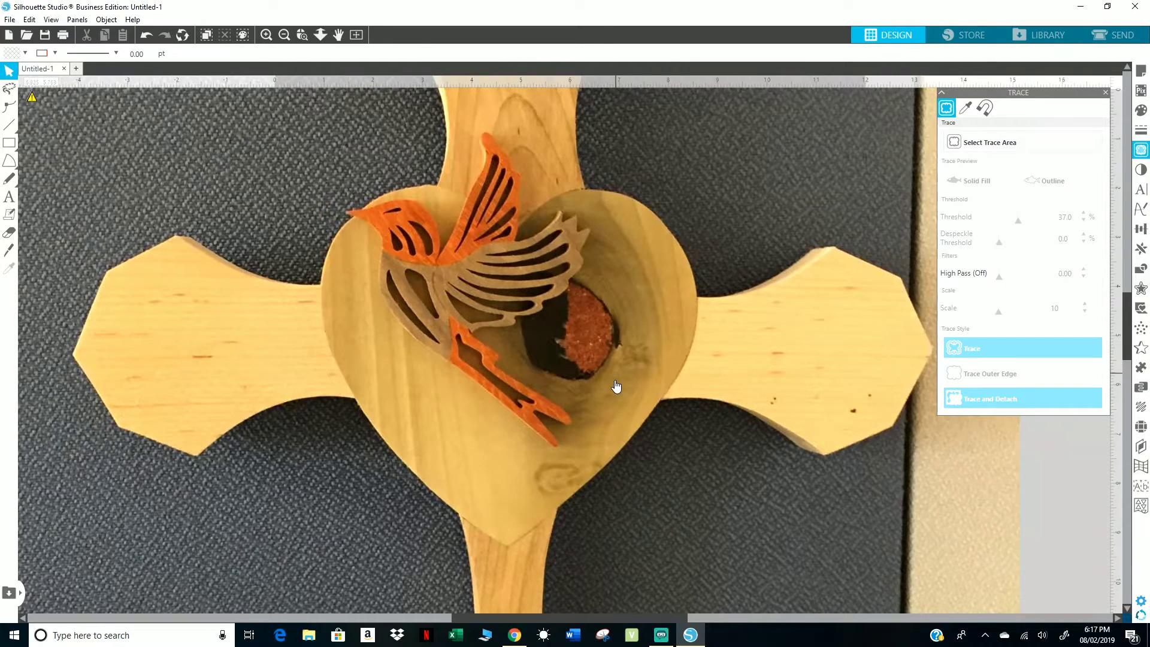
Scroll in and out to inspect the carved details of the cross photo.
scroll(616, 385, "down", 5)
scroll(580, 503, "down", 12)
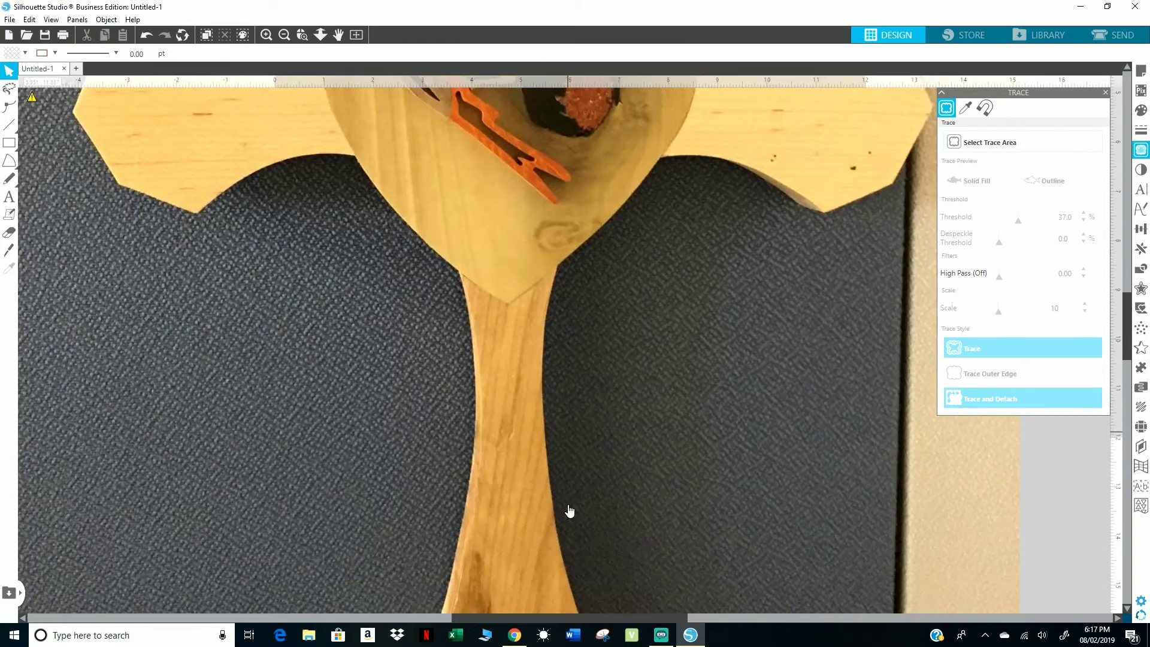
scroll(569, 517, "down", 3)
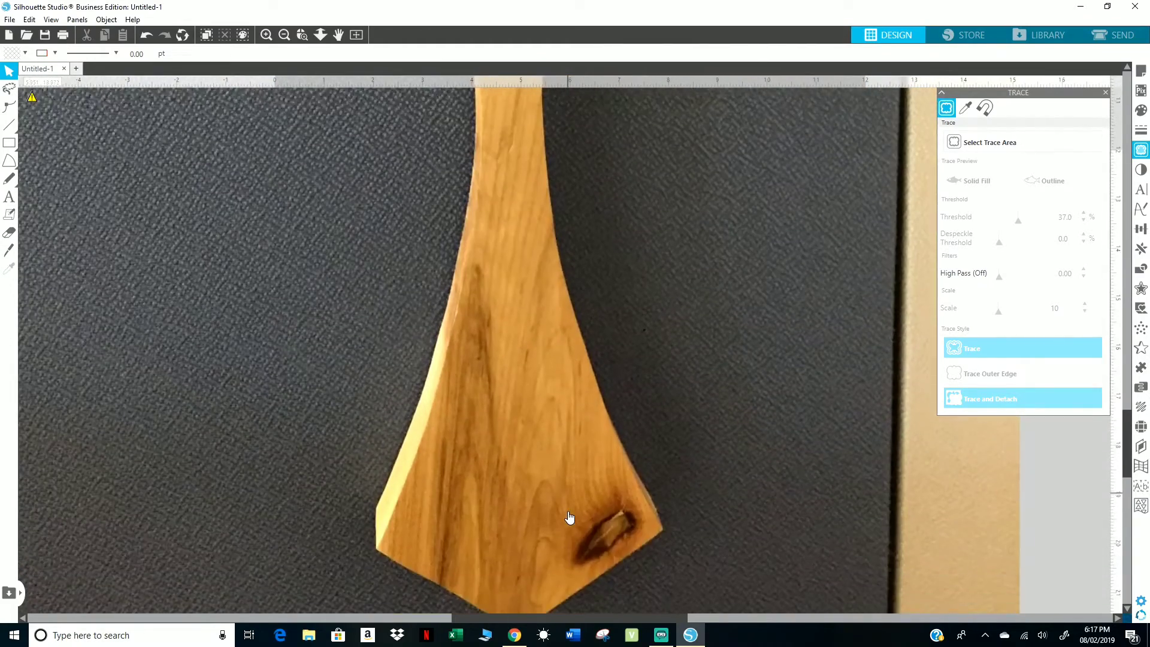
scroll(556, 517, "up", 1)
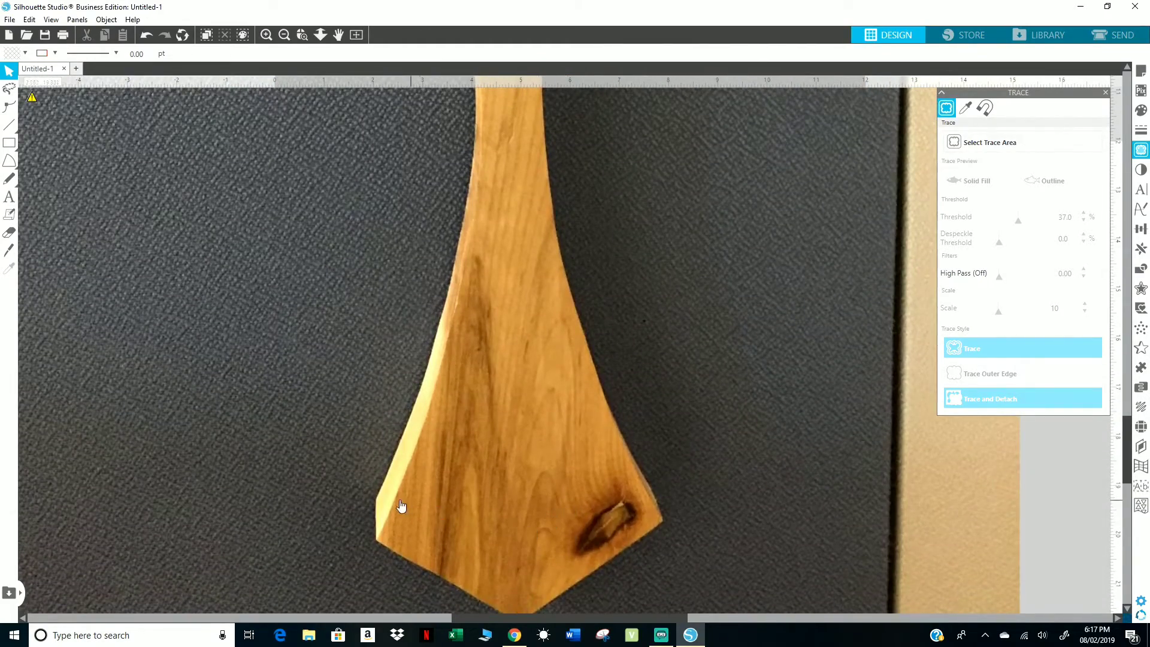
scroll(419, 527, "up", 9)
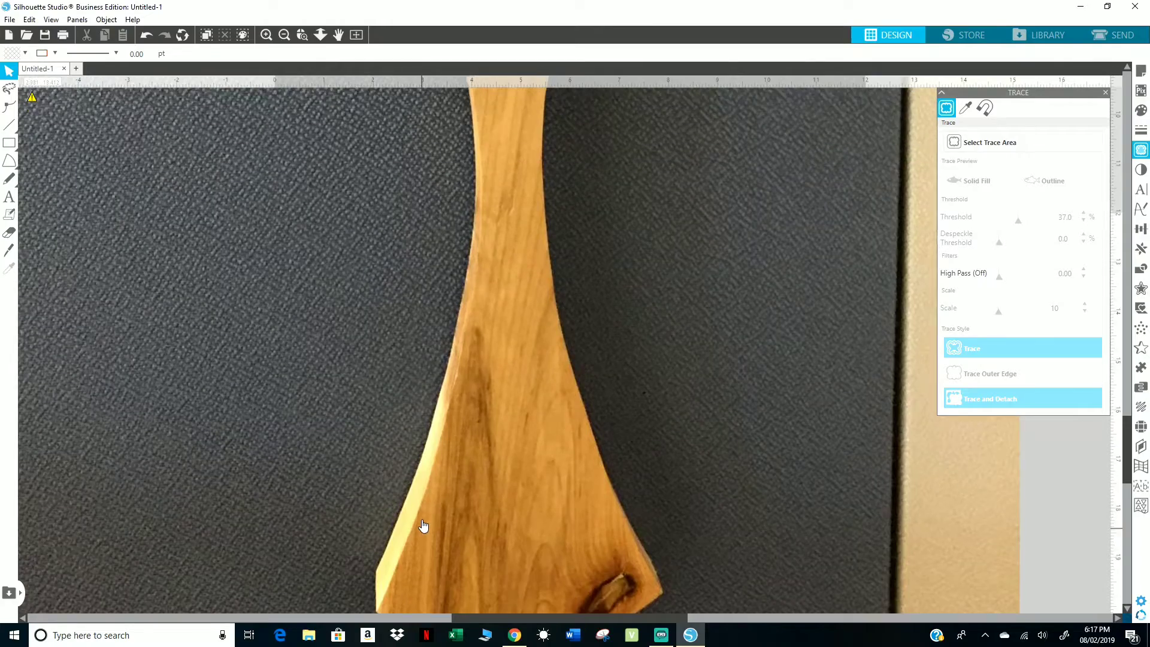
scroll(425, 522, "up", 13)
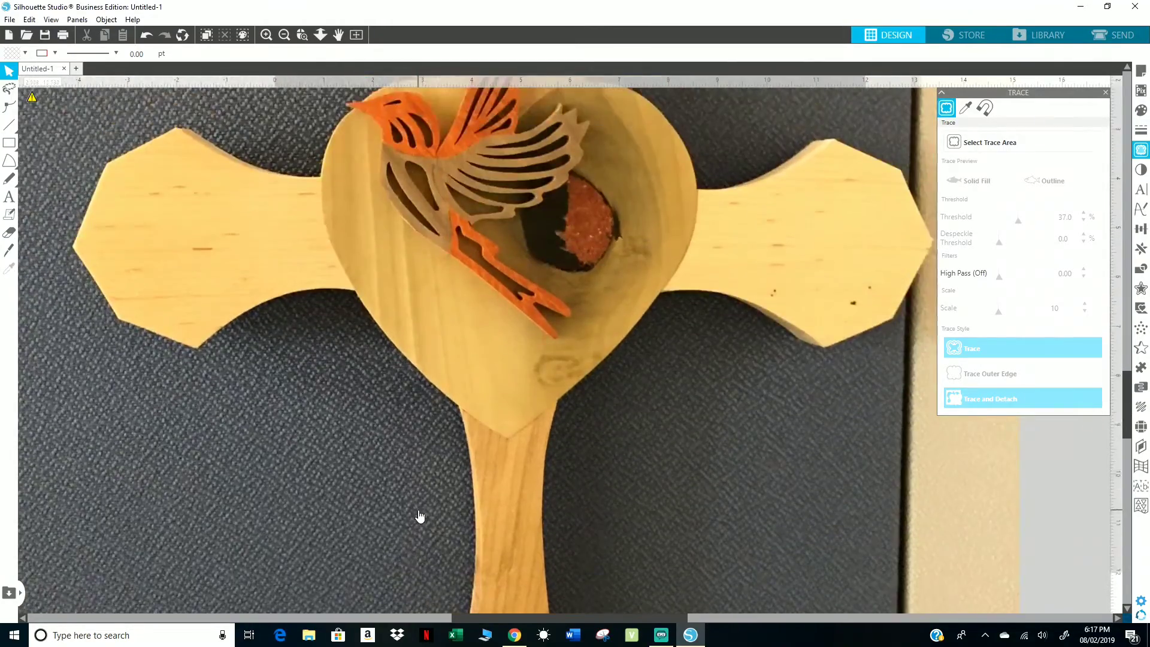
scroll(419, 509, "up", 5)
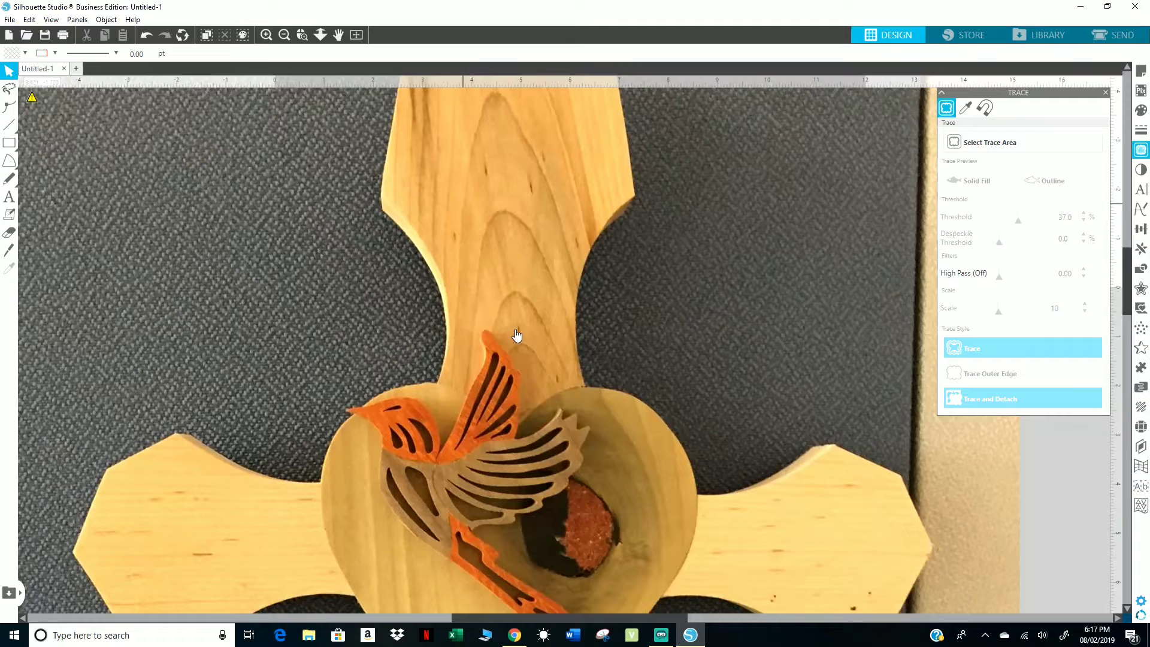
scroll(539, 491, "down", 4)
scroll(541, 492, "down", 2)
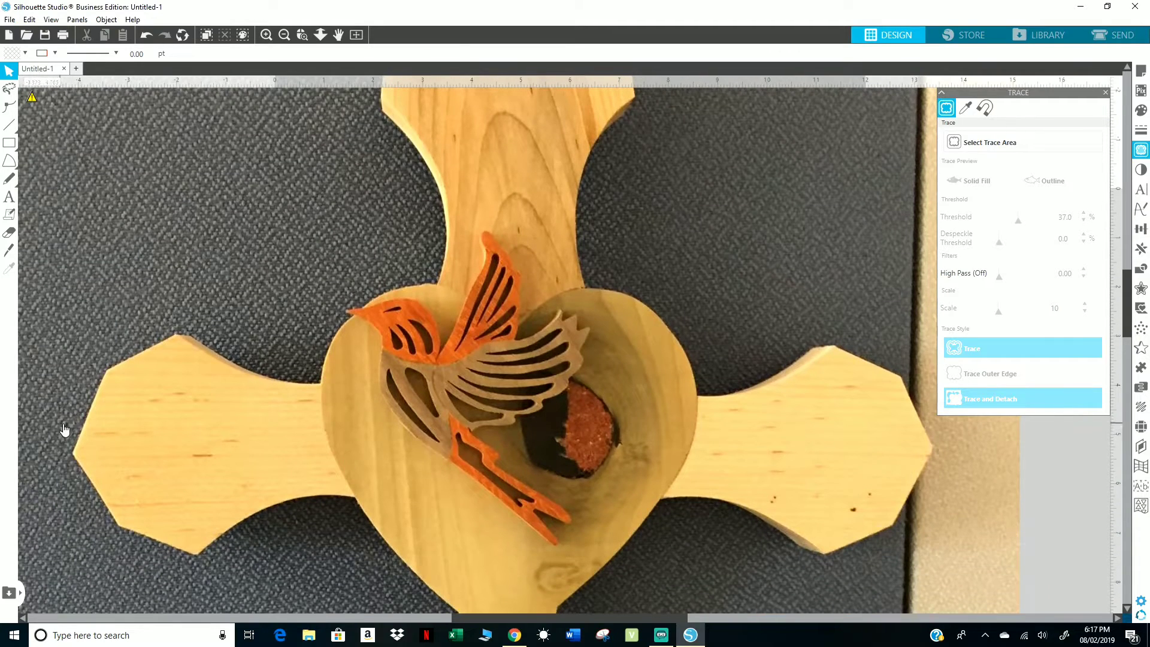
scroll(767, 474, "up", 3)
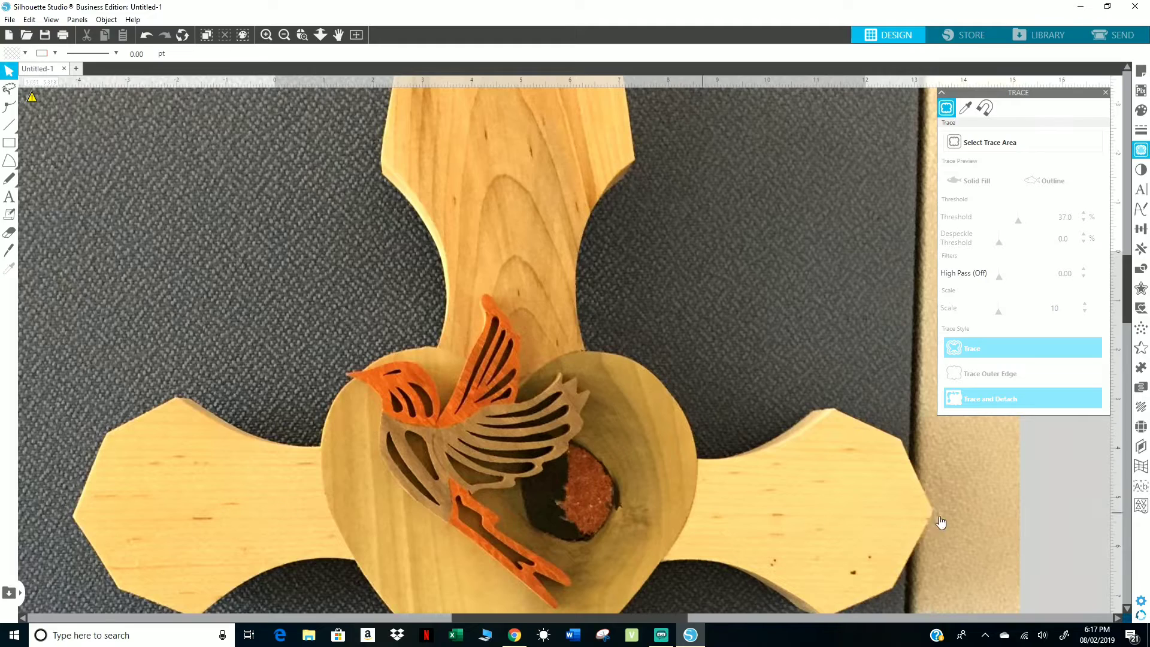
scroll(642, 518, "down", 1)
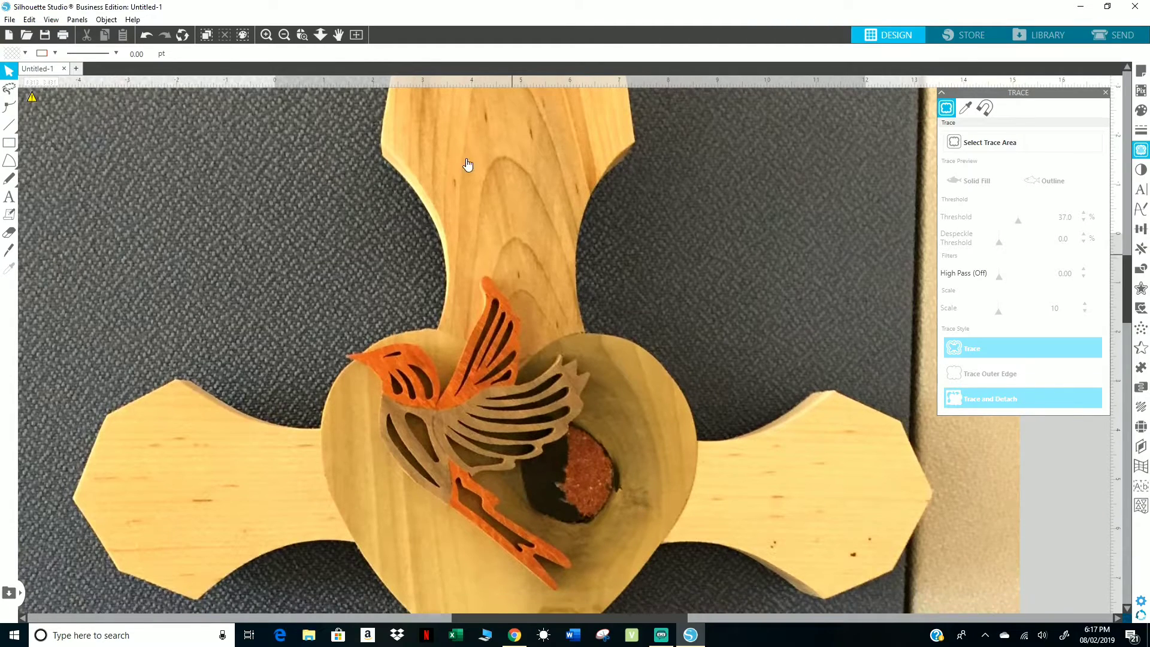
Zoom out with the Zoom-drag tool until the whole cross photo is visible.
left_click(320, 35)
left_click_drag(754, 331, 770, 588)
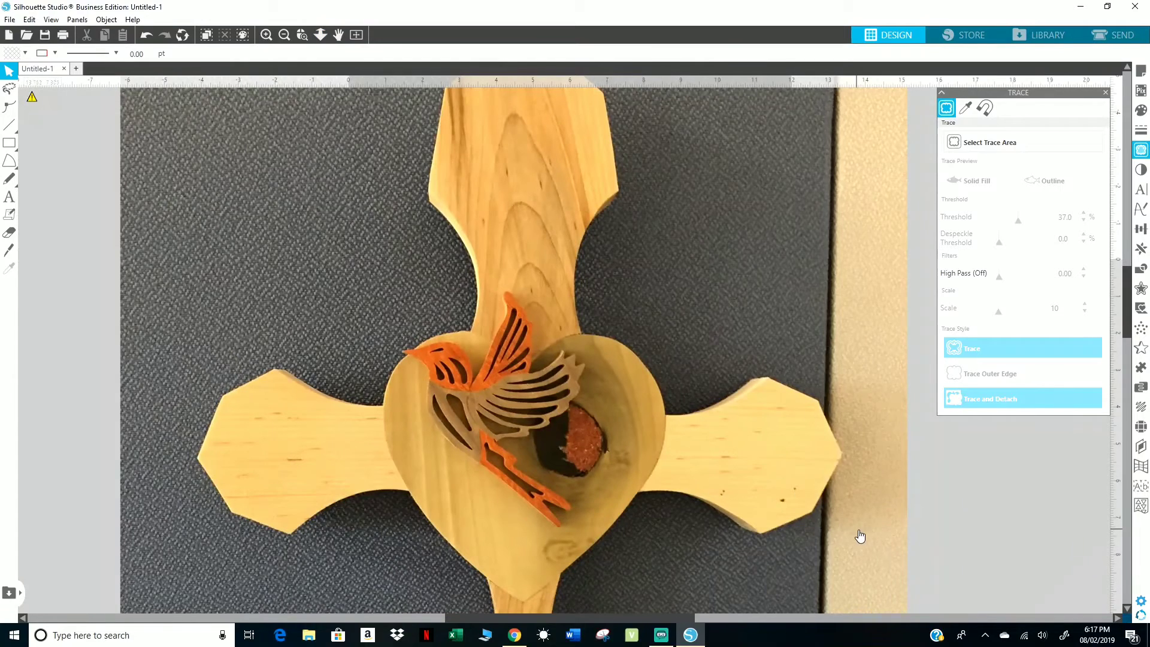
left_click(322, 36)
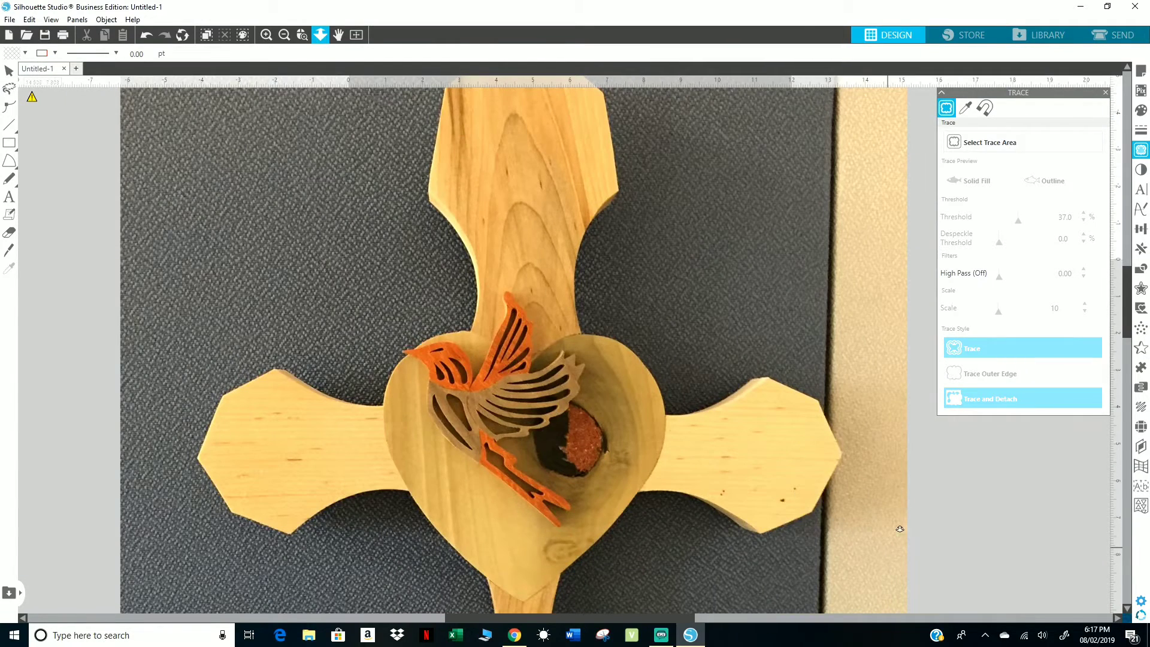
left_click_drag(900, 530, 906, 427)
scroll(743, 587, "down", 2)
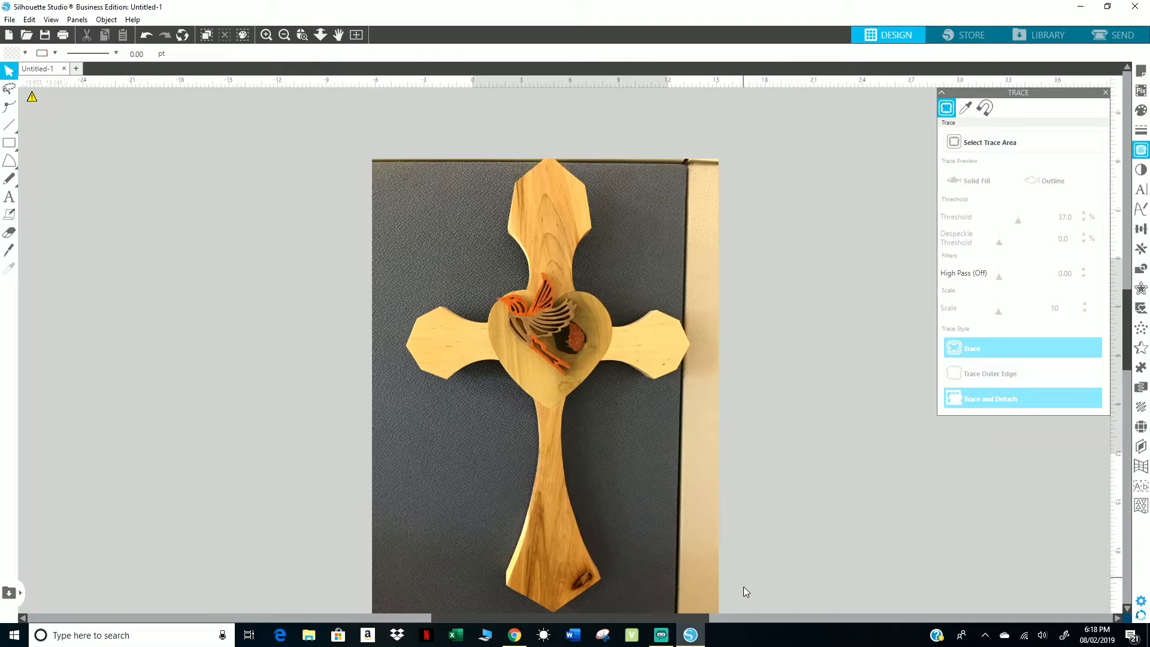
scroll(744, 588, "down", 1)
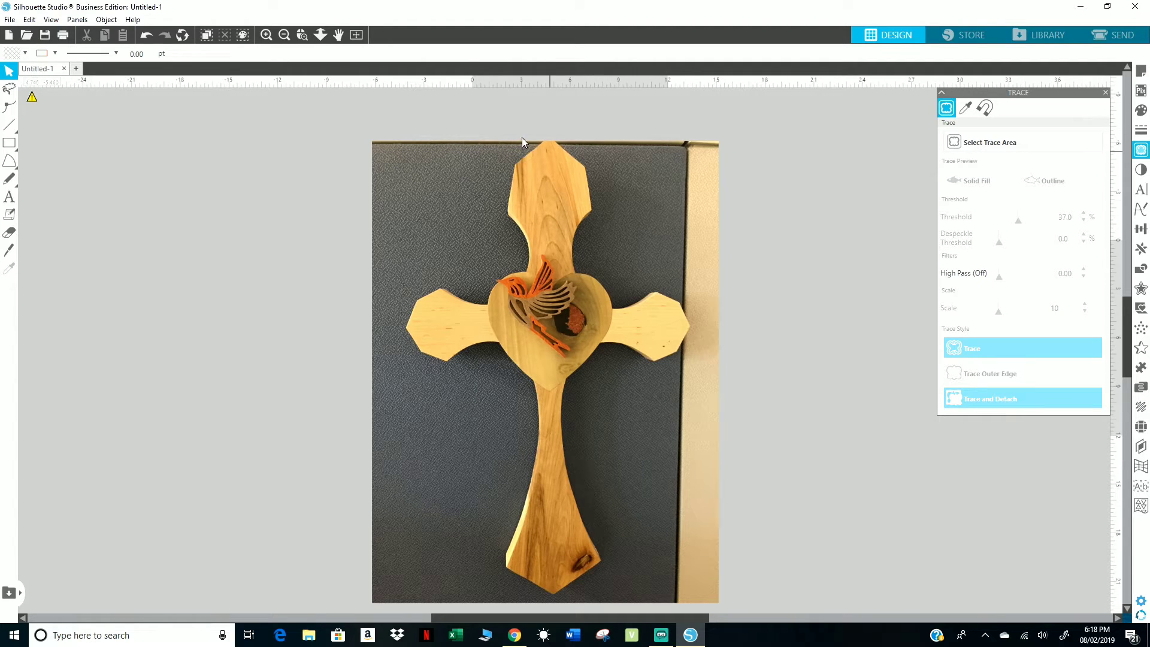
Select the cross photo and scroll up to the top of the cross.
left_click(552, 323)
scroll(550, 323, "up", 1)
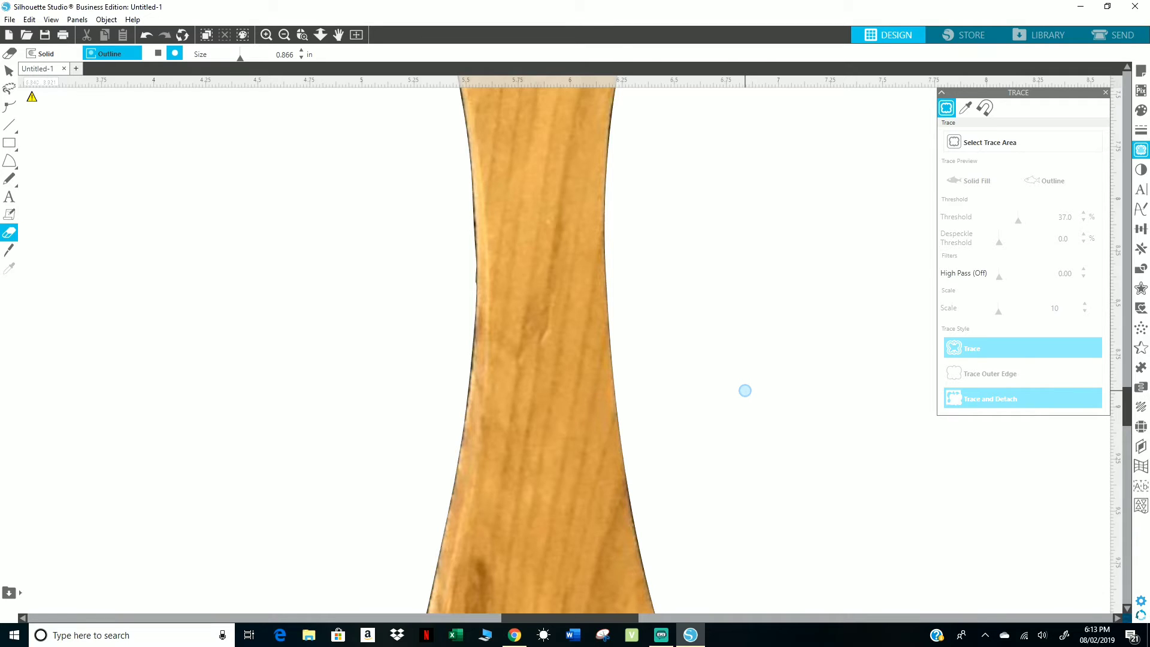
scroll(750, 393, "up", 1)
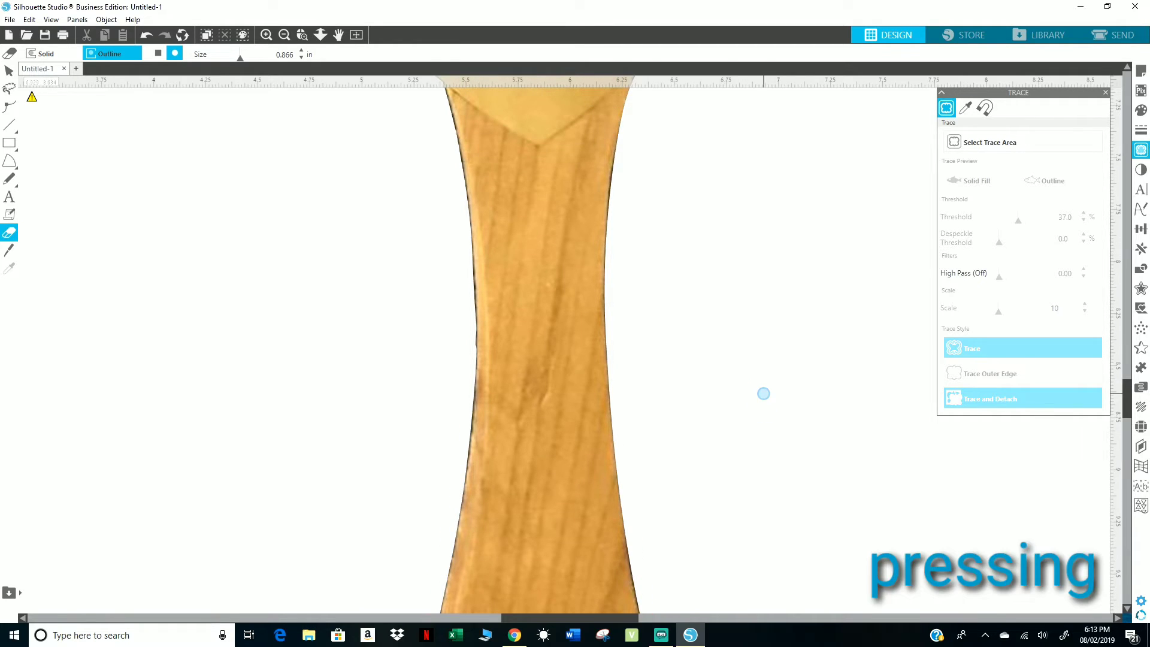
scroll(763, 393, "up", 4)
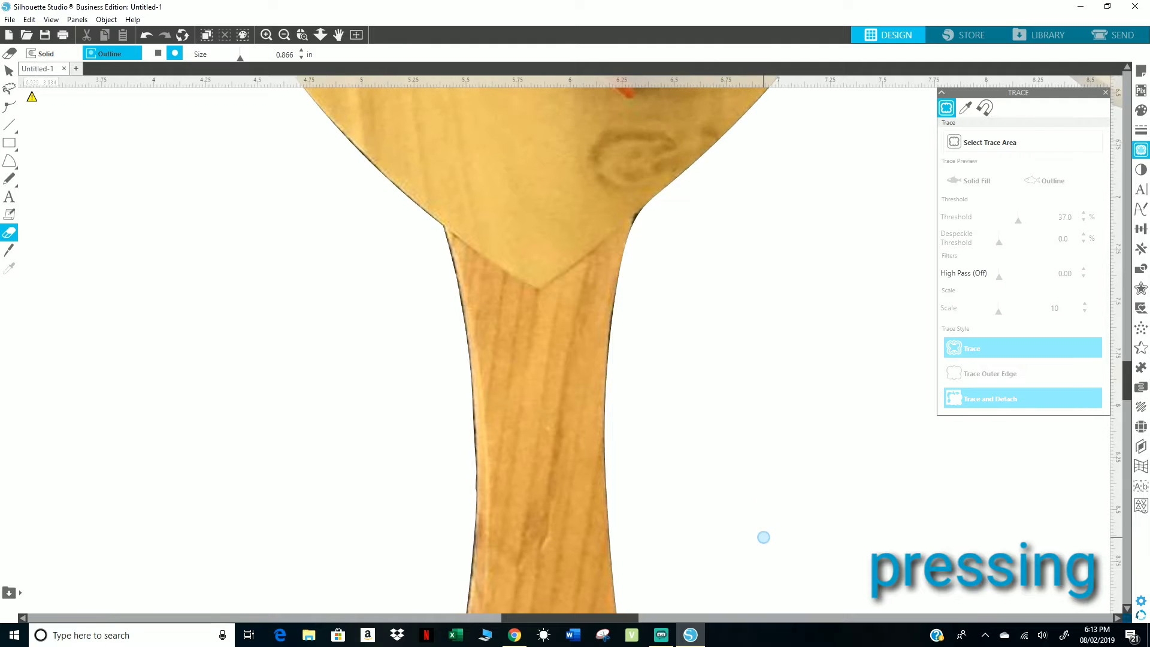
scroll(576, 345, "up", 2)
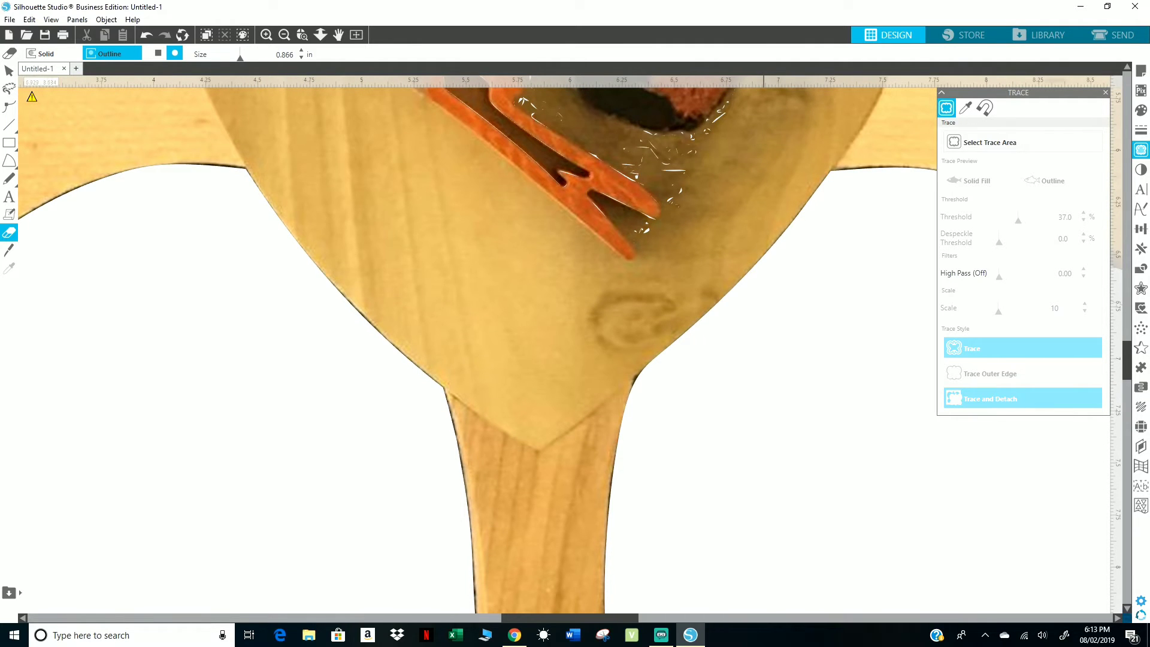
scroll(719, 129, "up", 15)
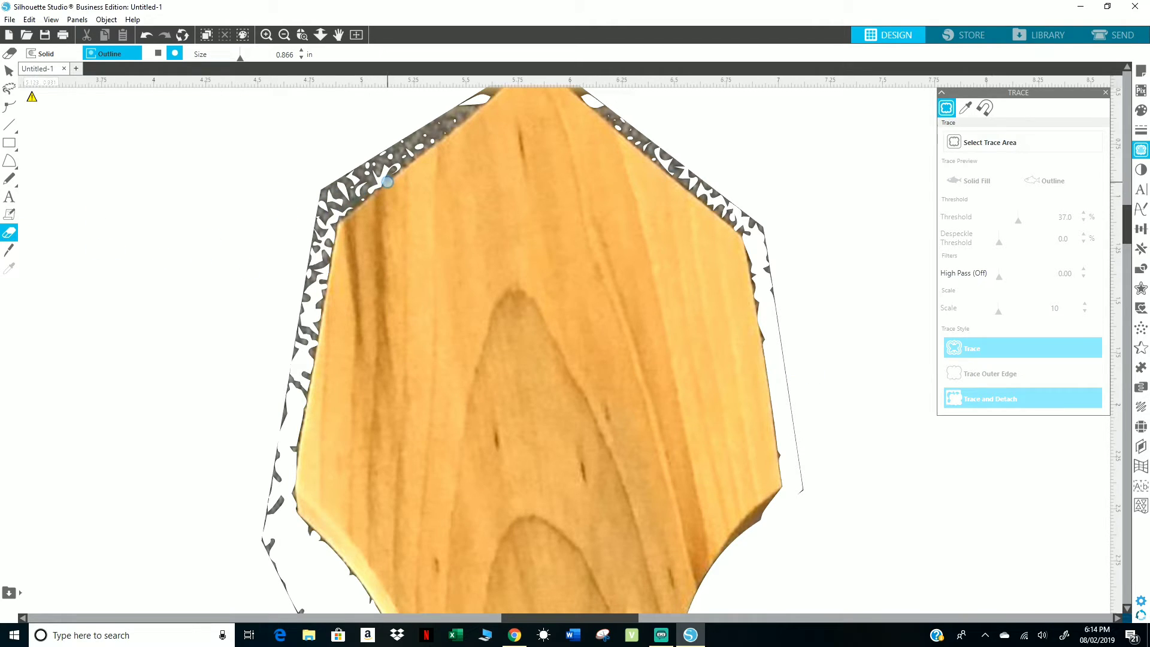
Zoom in and erase the upper-left edge specks and a zigzag wood strip, undoing the upper-right stroke.
left_click(266, 36)
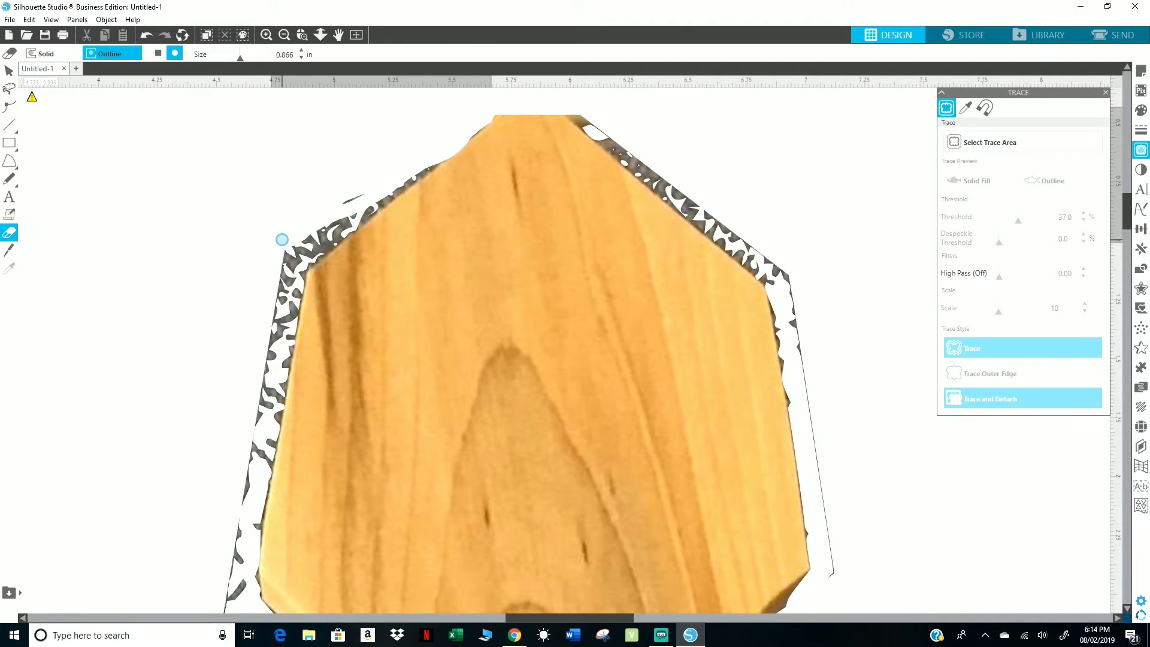
left_click_drag(324, 217, 312, 226)
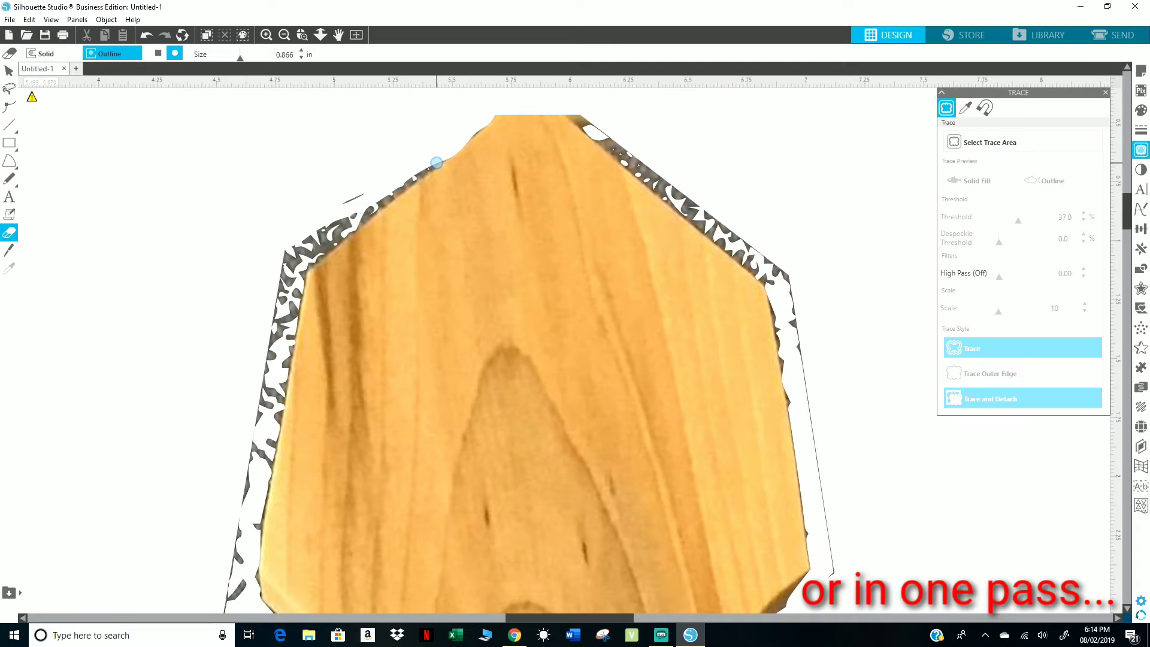
mouse_move(659, 177)
left_mouse_down()
mouse_move(496, 186)
mouse_move(578, 236)
mouse_move(494, 231)
mouse_move(402, 293)
mouse_move(529, 327)
mouse_move(450, 367)
mouse_move(530, 436)
mouse_move(492, 473)
mouse_move(459, 472)
left_mouse_up()
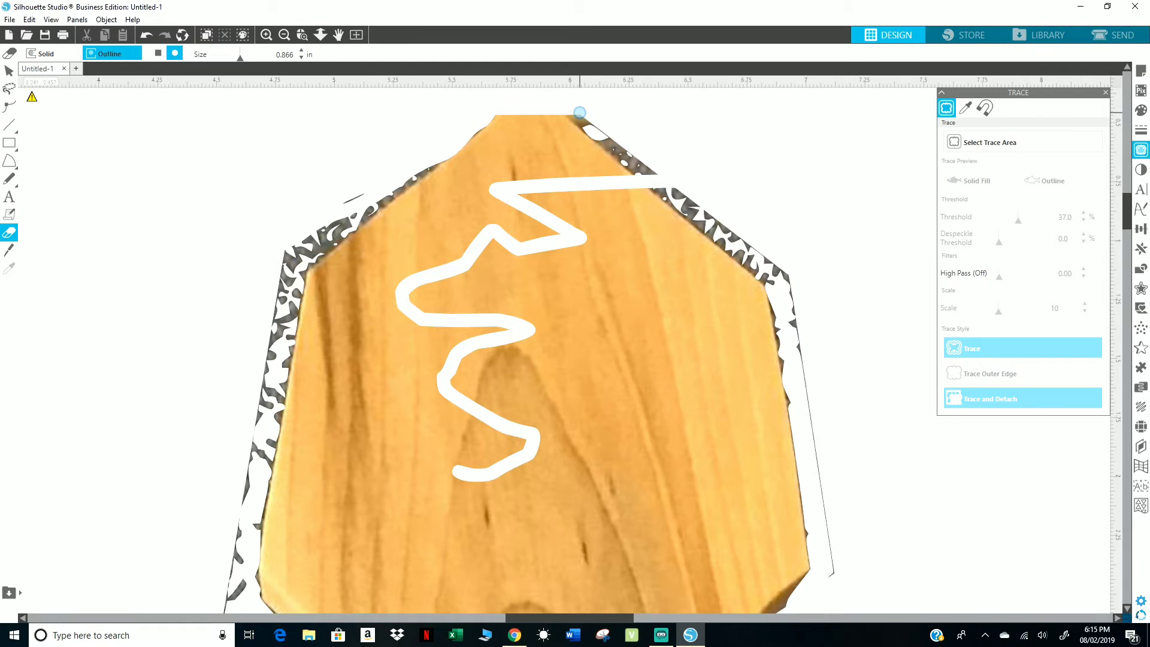
left_click_drag(574, 112, 741, 255)
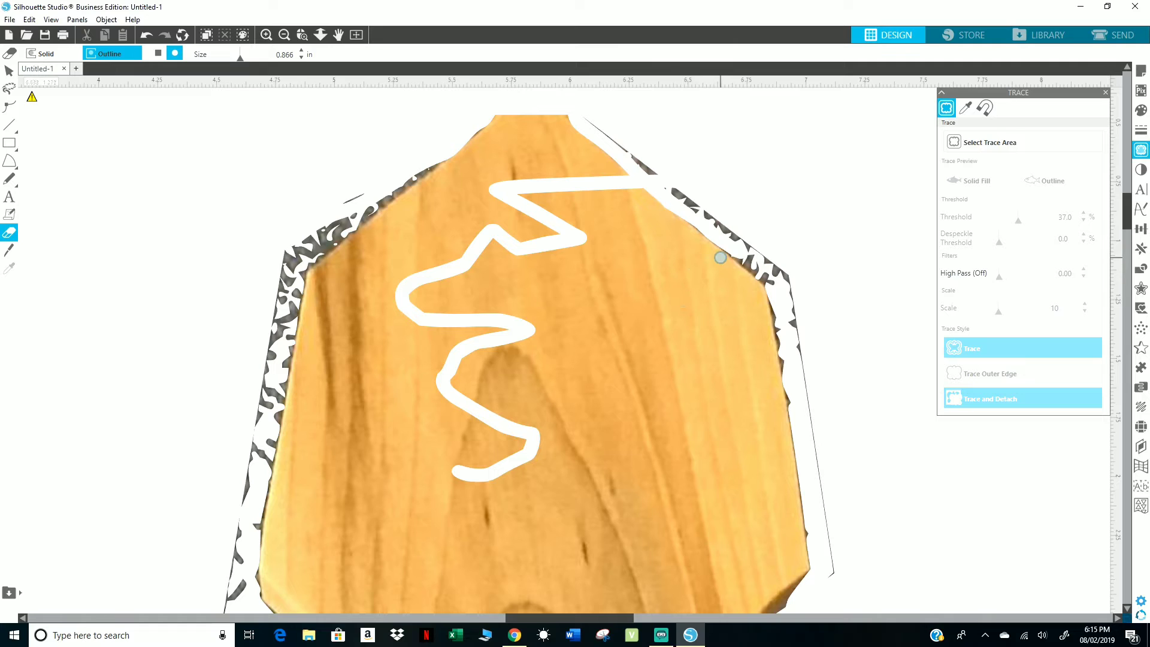
left_click(145, 39)
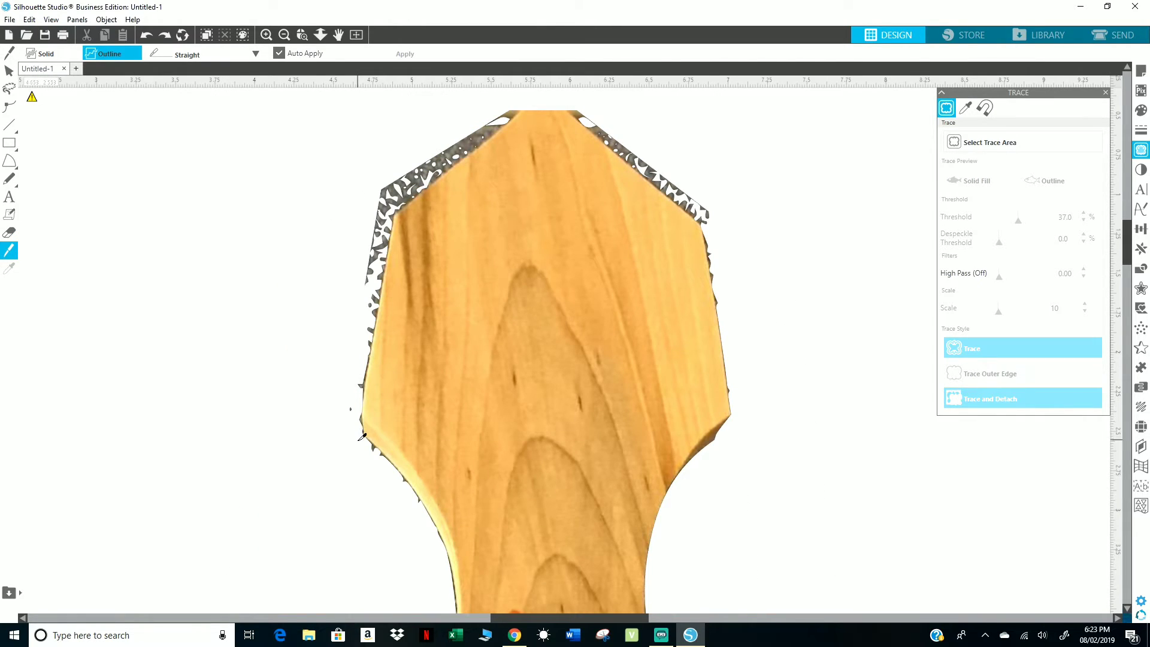
Knife-cut along the board's upper-left edge and delete the cut-off piece and nearby grey specks.
left_click_drag(346, 469, 401, 179)
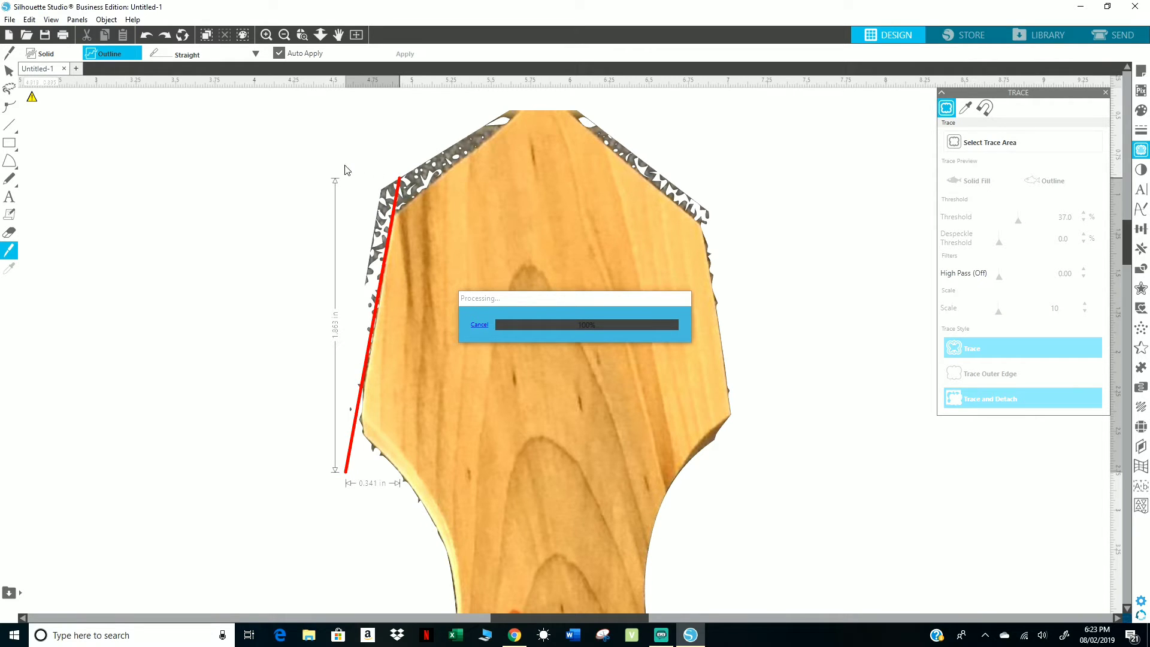
left_click(382, 209)
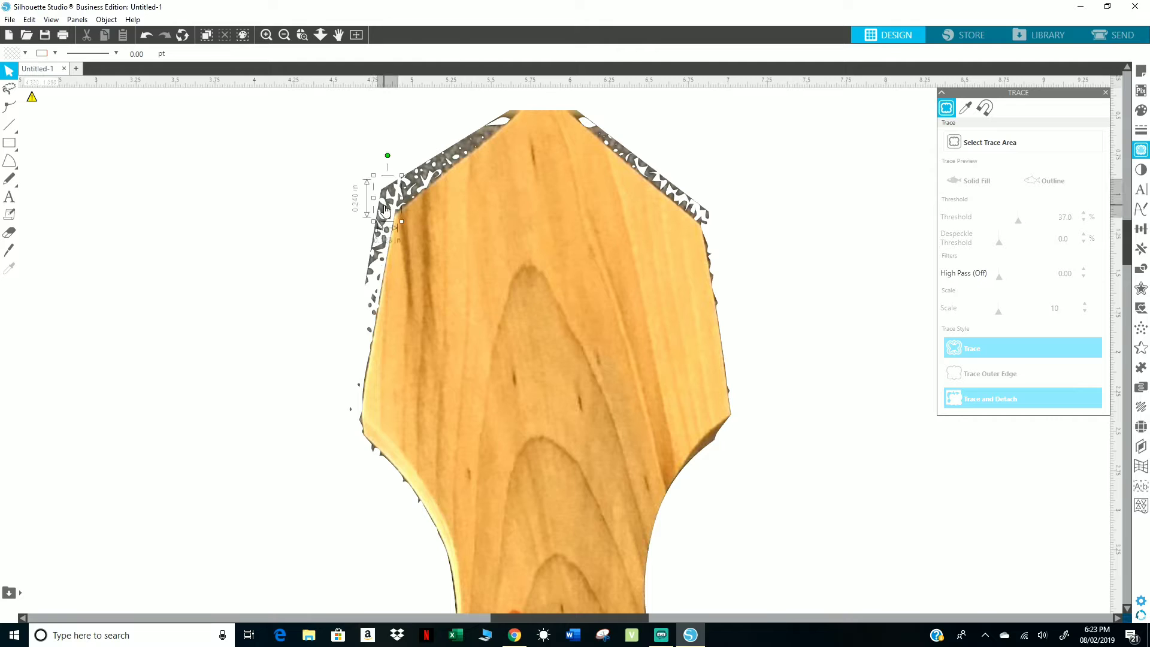
key("Delete")
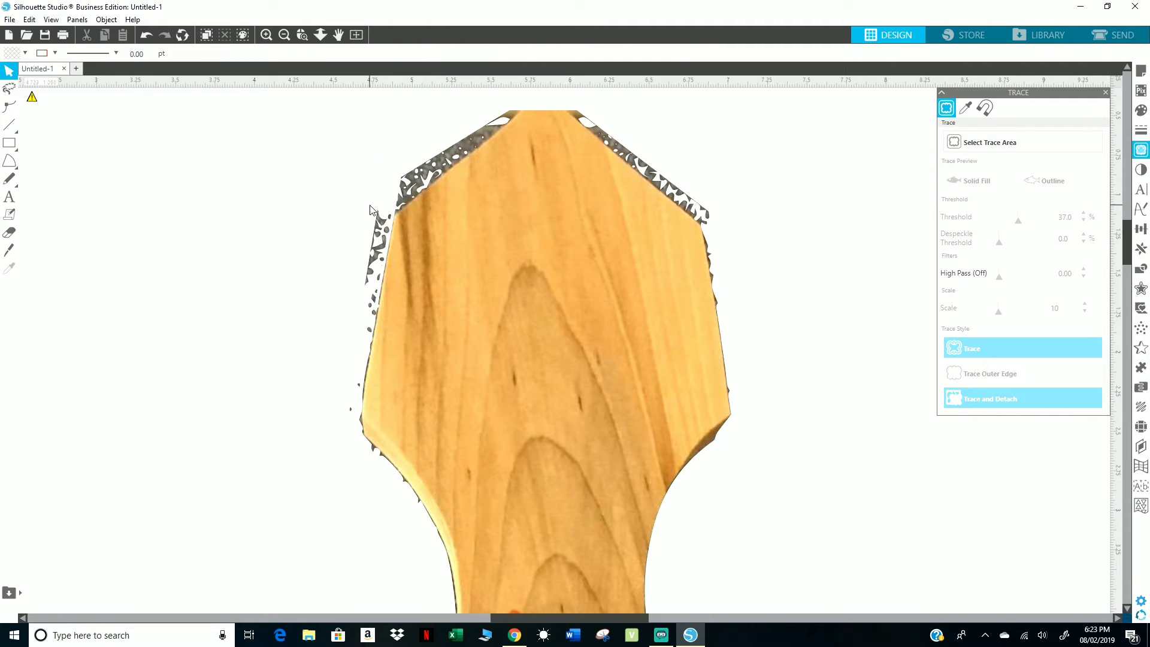
left_click(378, 223)
key("Delete")
left_click(386, 231)
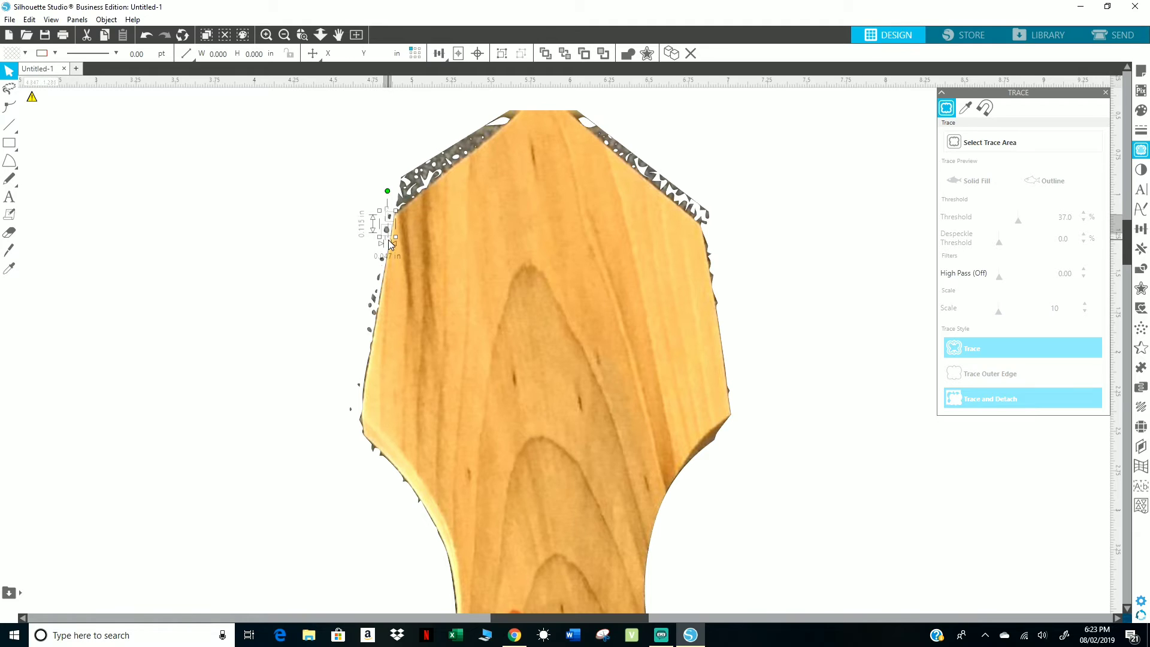
key("Delete")
left_click(382, 287)
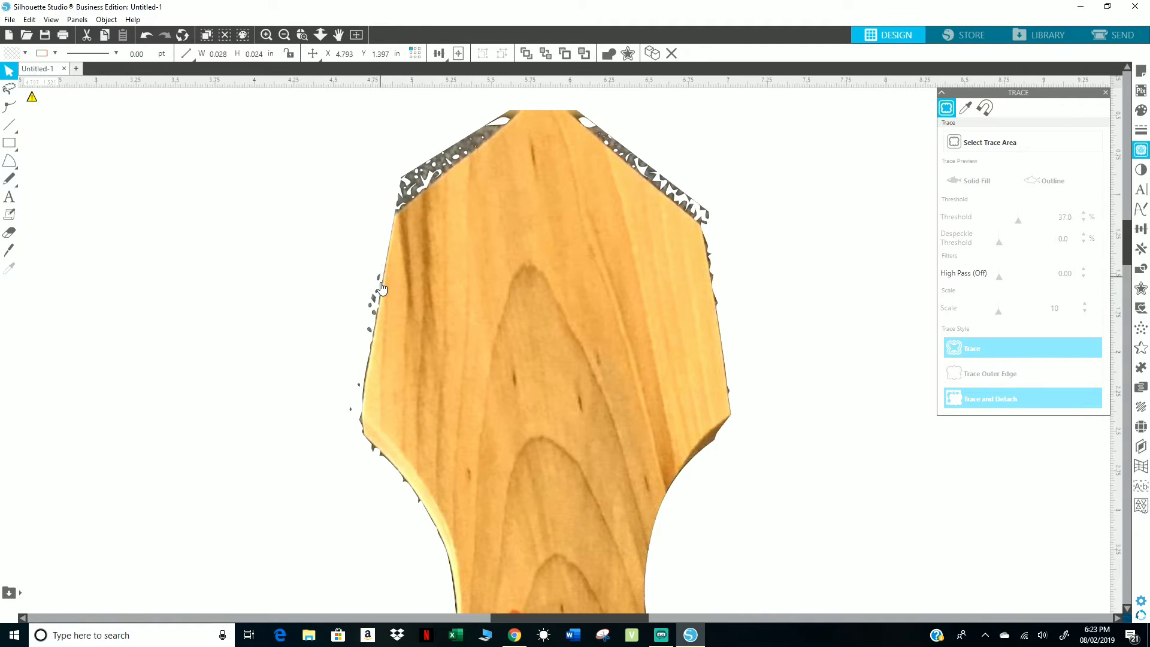
key("Delete")
left_click(379, 283)
Knife-cut along the board's top point and right edge, redoing one bad right-edge cut.
left_click_drag(327, 304, 563, 111)
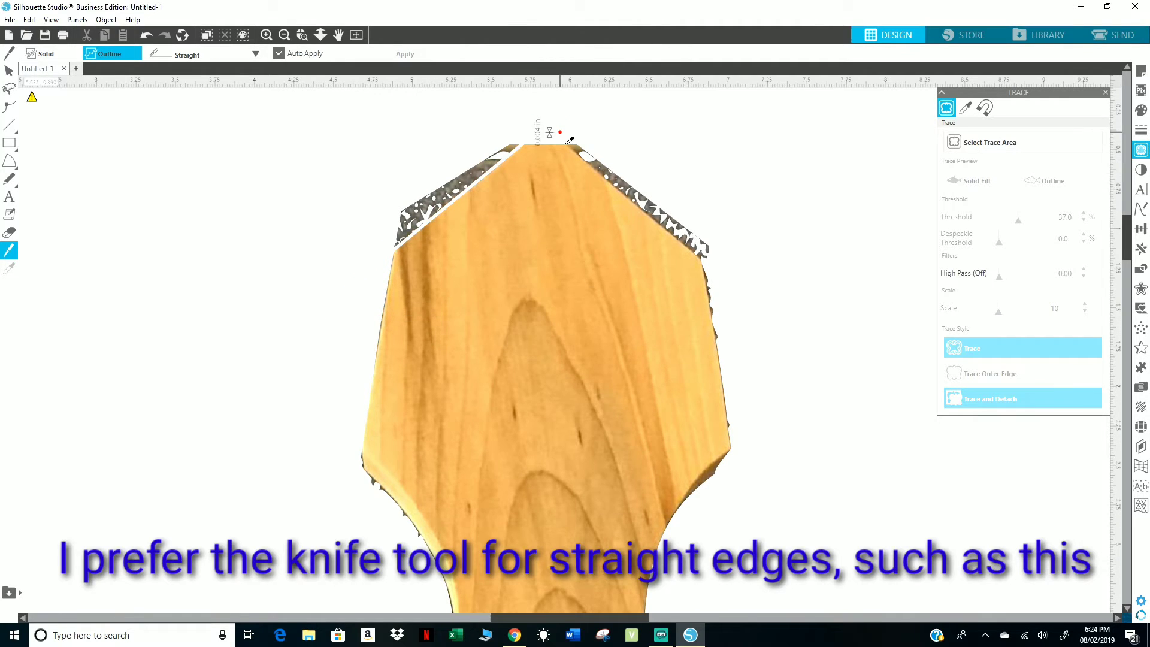
left_click_drag(561, 131, 738, 291)
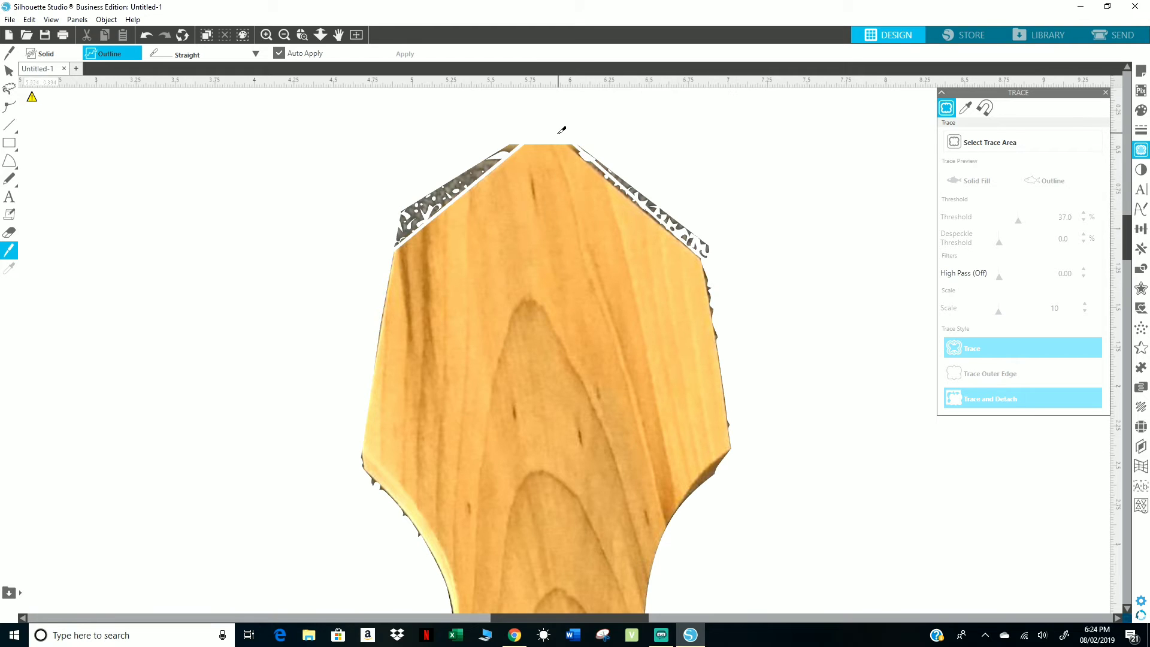
left_click_drag(557, 133, 720, 280)
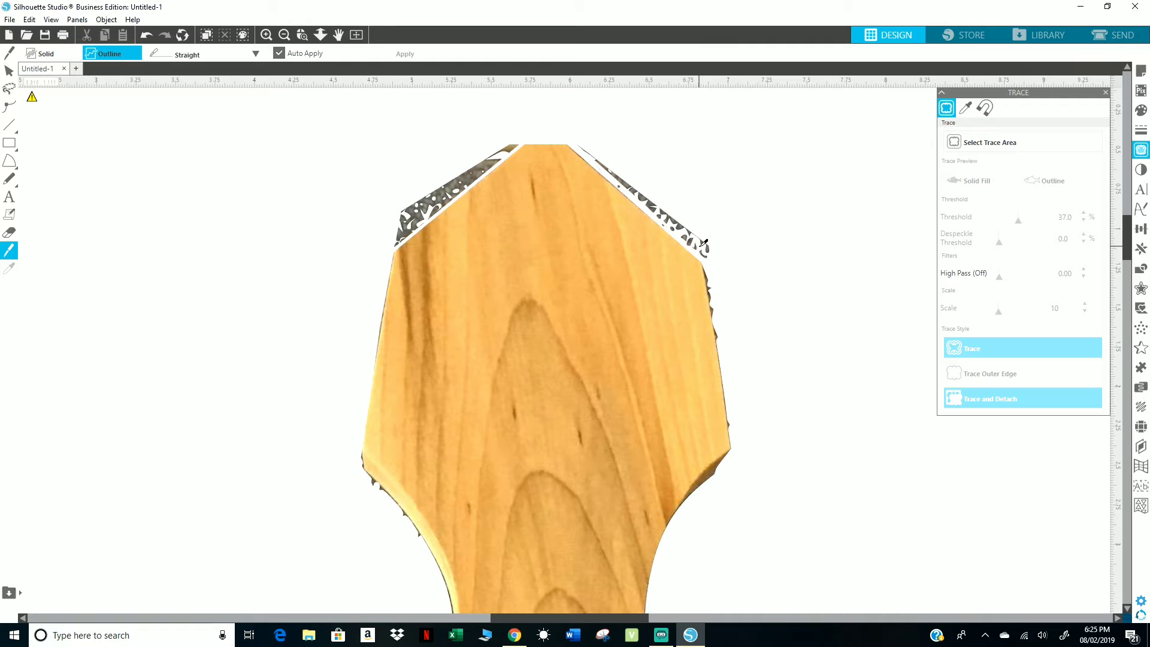
left_click_drag(690, 200, 719, 367)
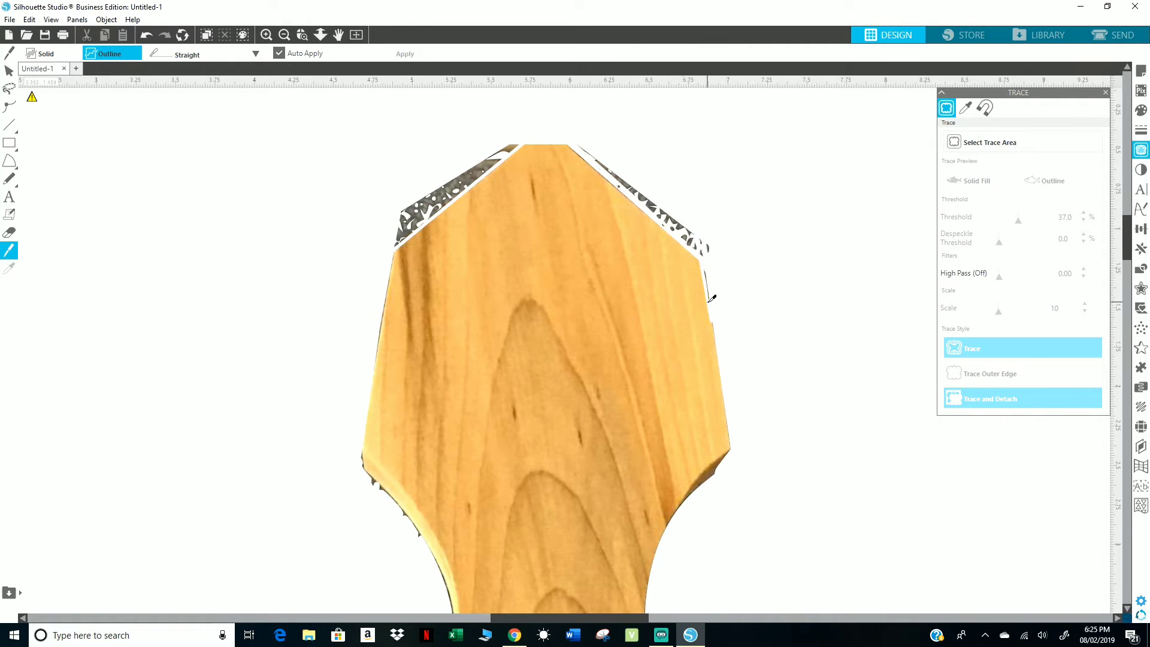
left_click(146, 34)
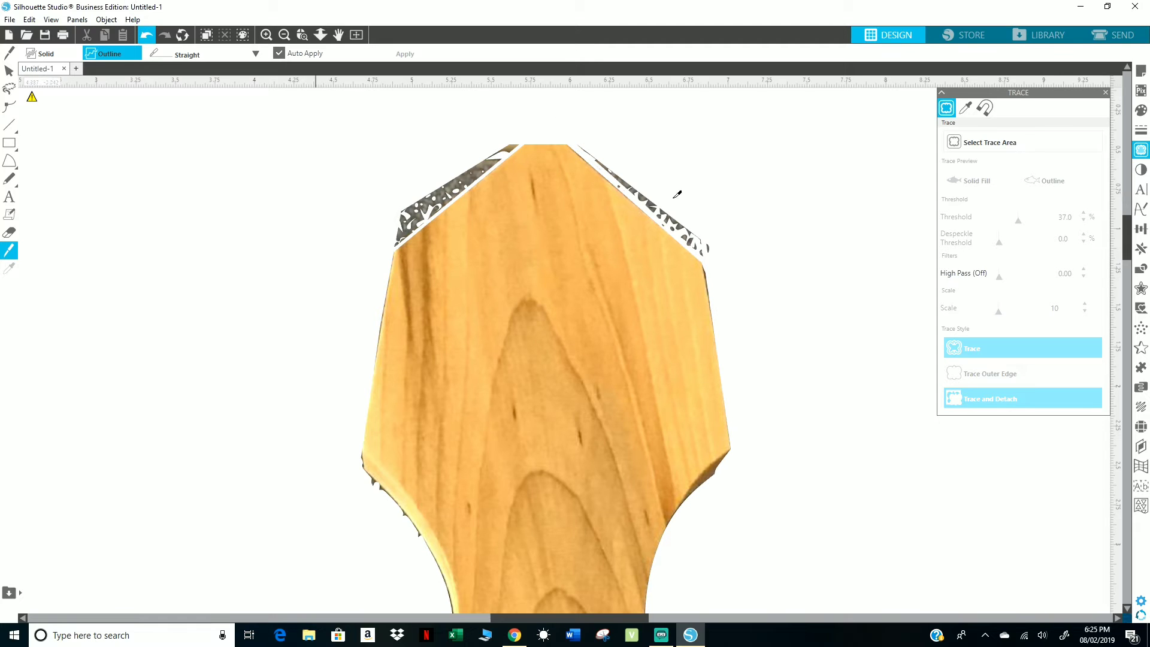
left_click_drag(694, 184, 745, 490)
left_click_drag(693, 196, 744, 486)
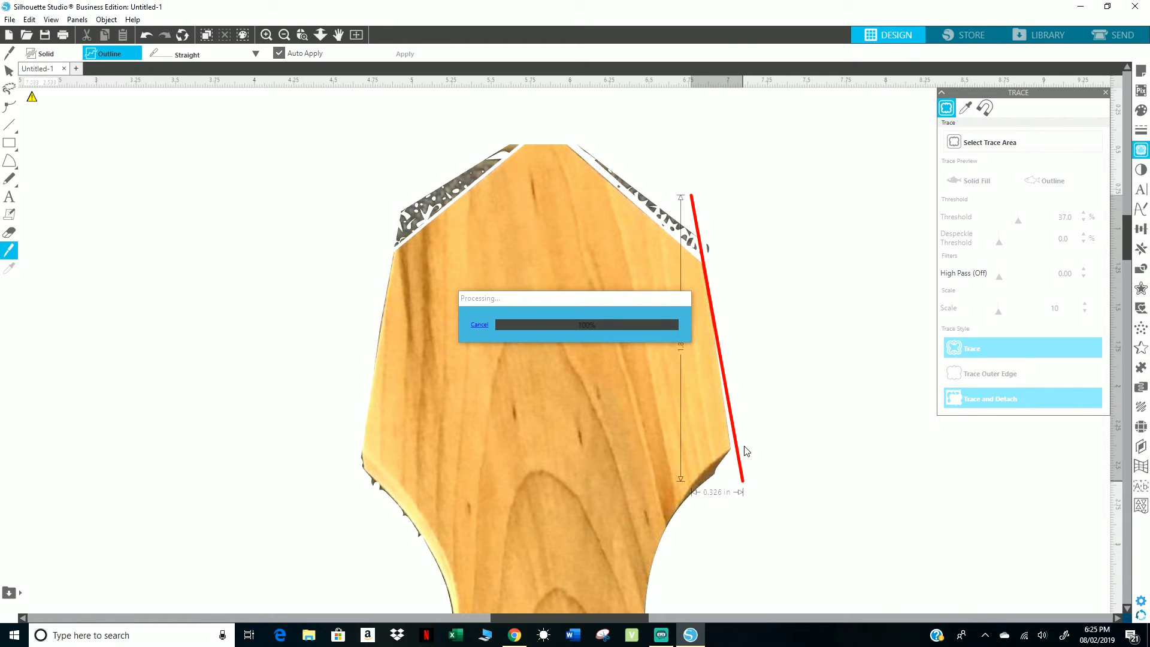
Trim the ragged lower-right corner and curve with several short knife cuts.
left_click_drag(769, 431, 726, 461)
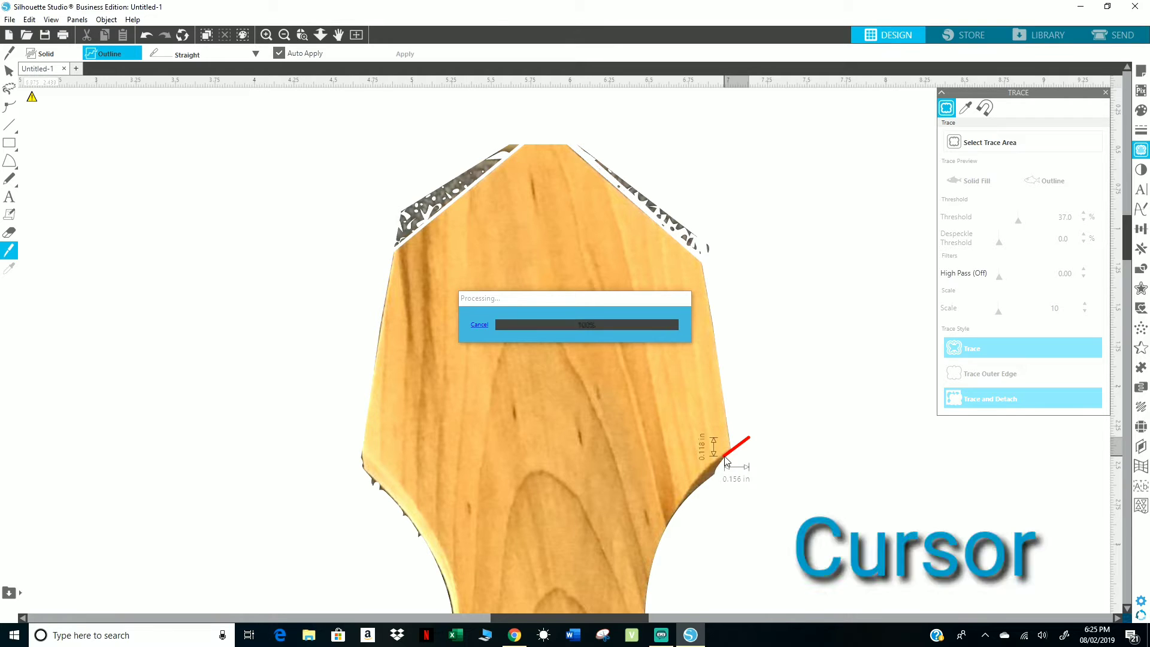
left_click_drag(725, 456, 712, 471)
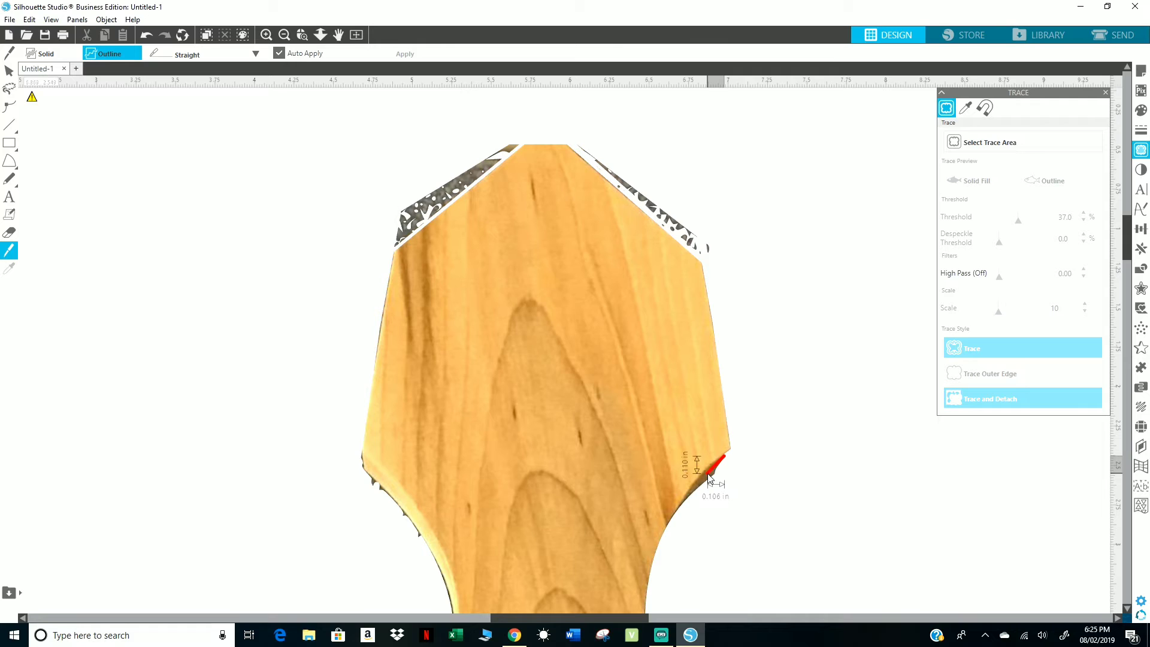
left_click_drag(710, 477, 712, 476)
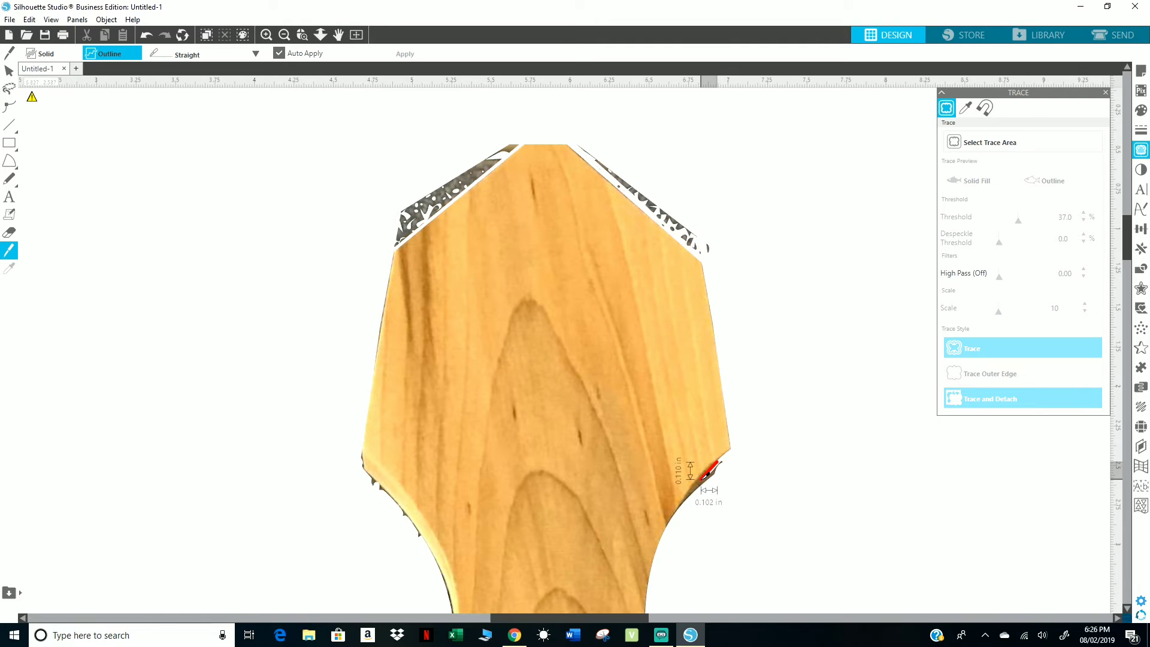
left_click_drag(704, 484, 705, 482)
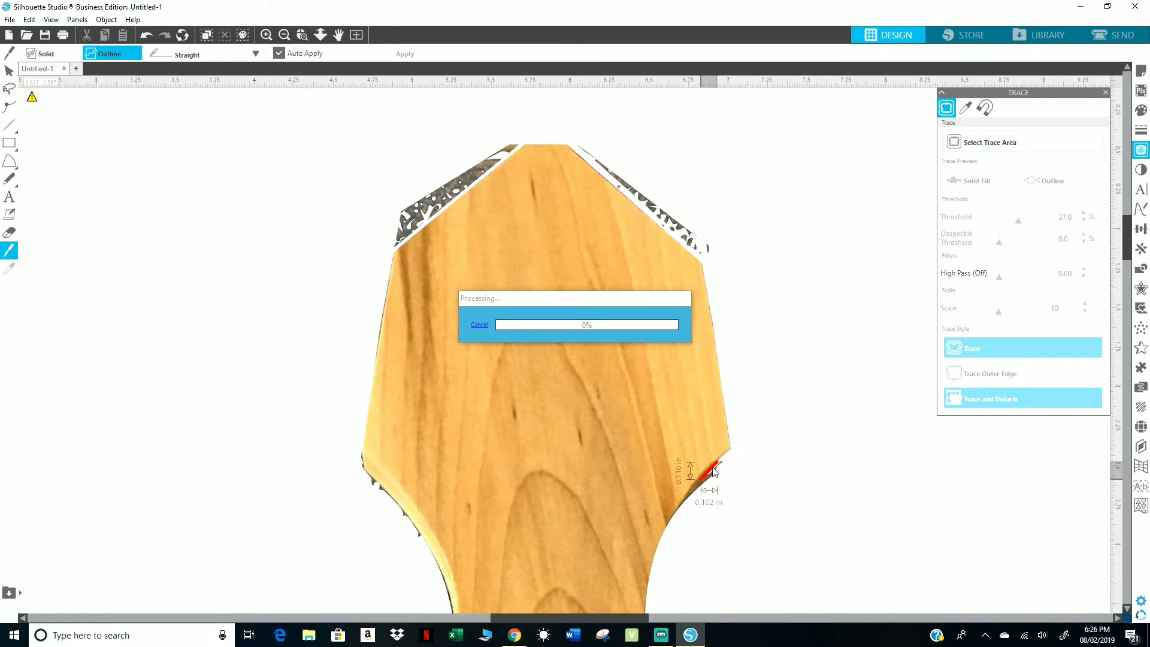
mouse_move(717, 467)
left_mouse_down()
mouse_move(695, 489)
mouse_move(705, 479)
left_mouse_up()
left_click_drag(705, 474, 692, 492)
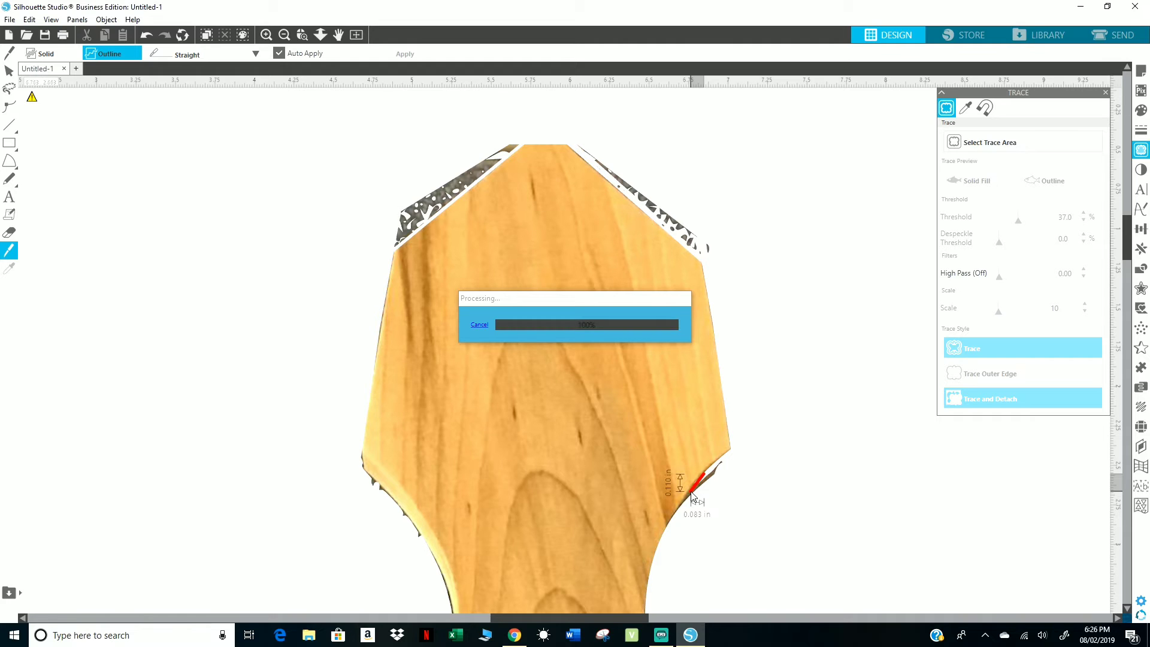
left_click_drag(691, 492, 676, 517)
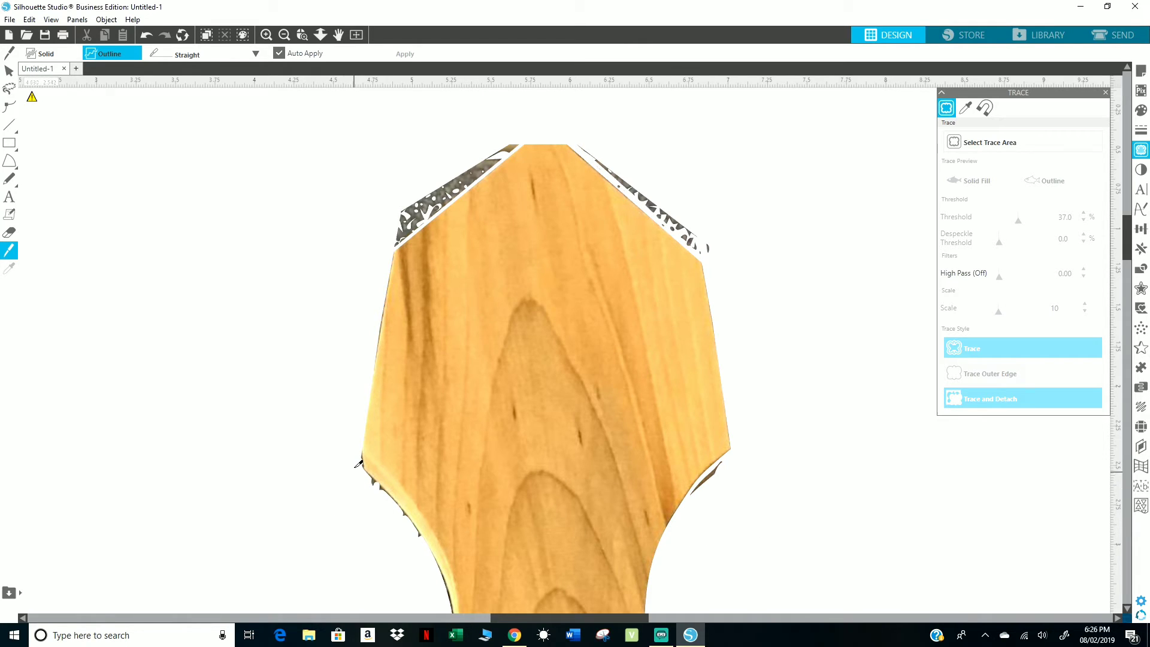
Make eight short knife cuts along the board's lower-left edge and curve.
left_click_drag(362, 433, 359, 506)
left_click_drag(348, 462, 381, 491)
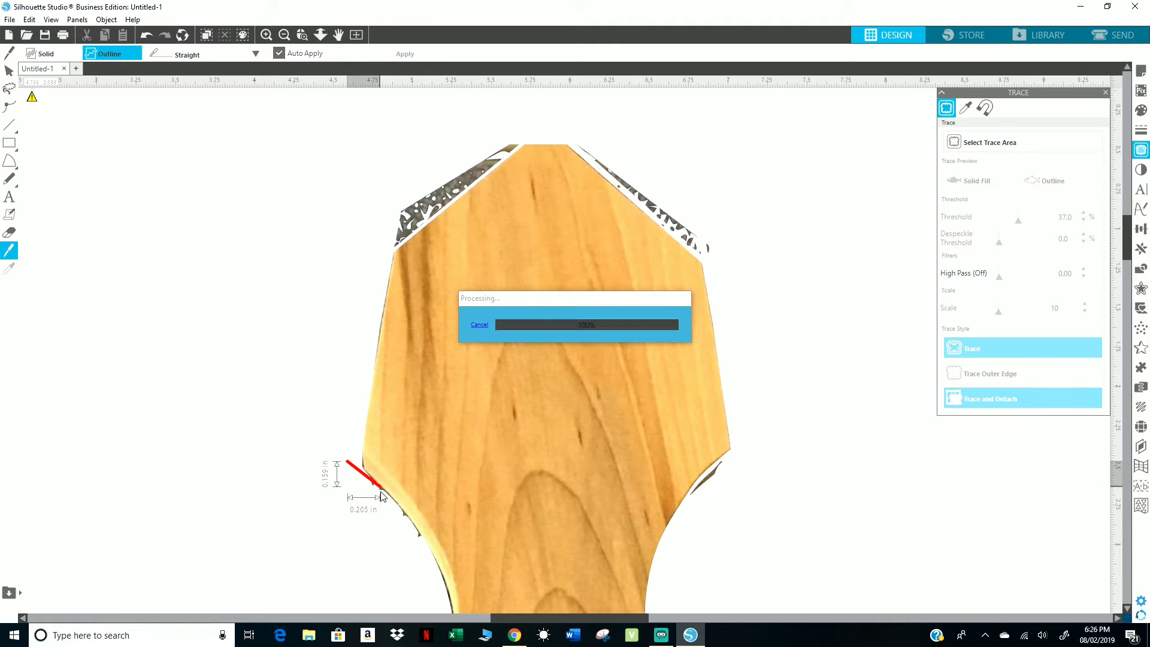
mouse_move(371, 480)
left_mouse_down()
mouse_move(397, 502)
mouse_move(387, 498)
left_mouse_up()
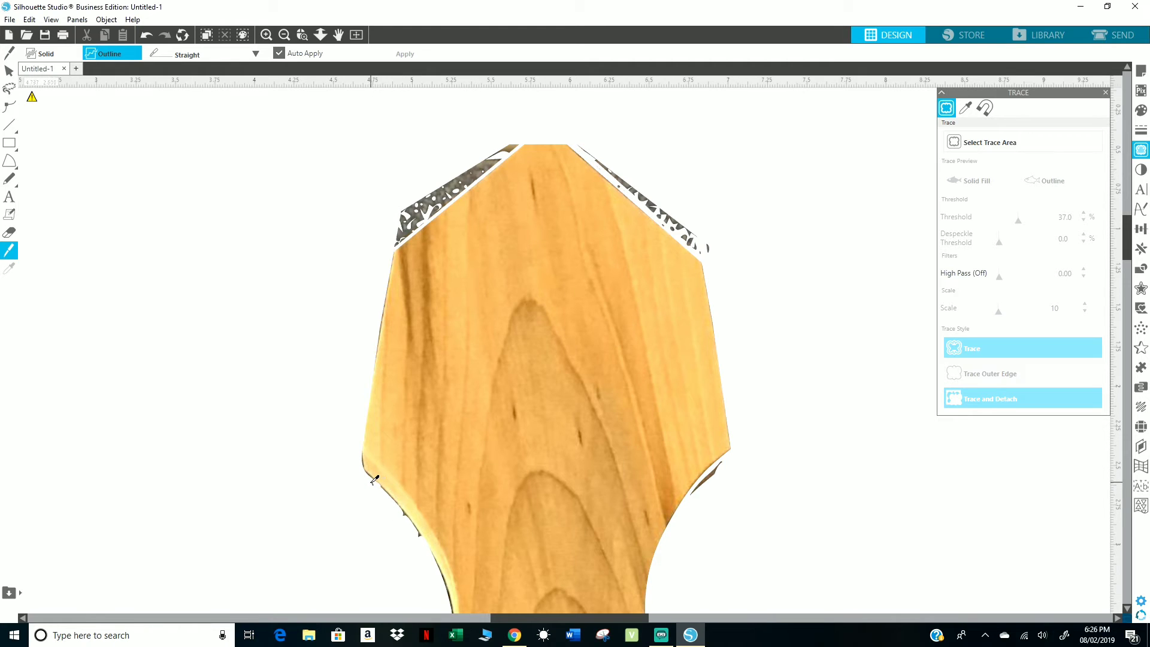
left_click_drag(372, 479, 394, 501)
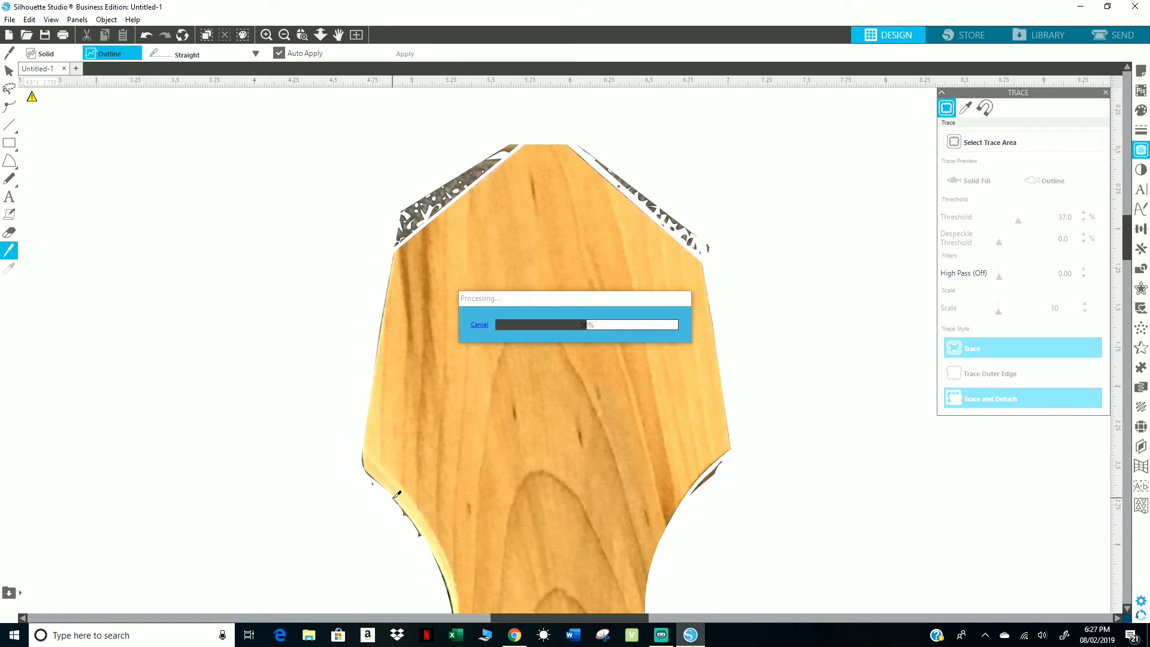
mouse_move(392, 496)
left_mouse_down()
mouse_move(420, 536)
mouse_move(411, 526)
left_mouse_up()
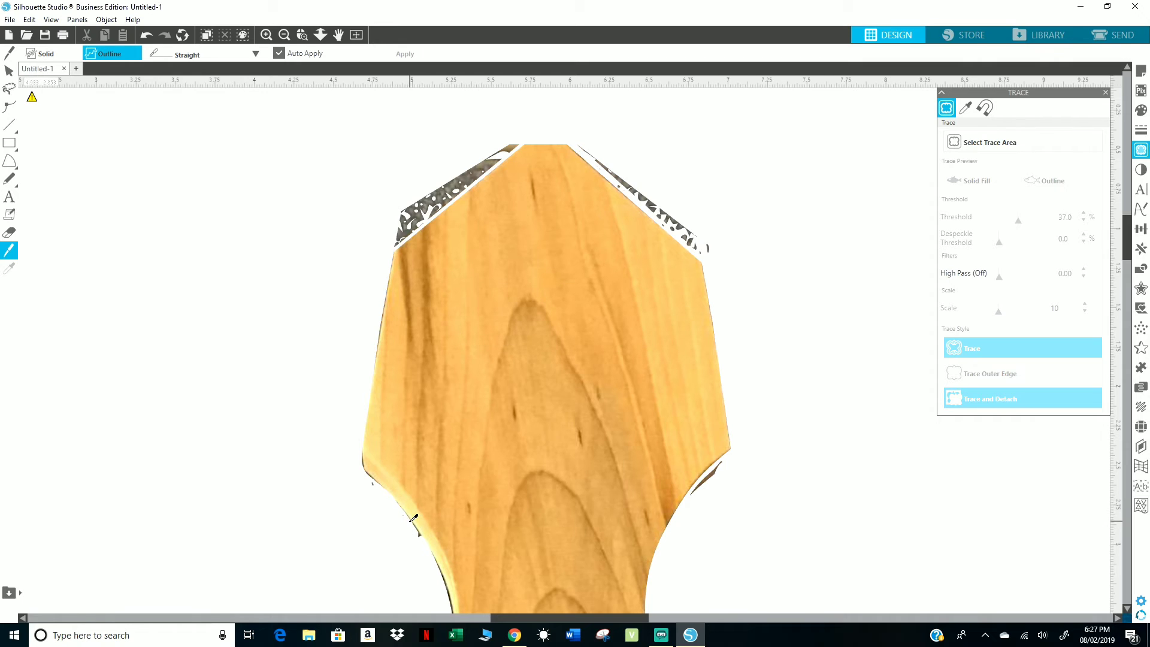
left_click_drag(395, 502, 423, 543)
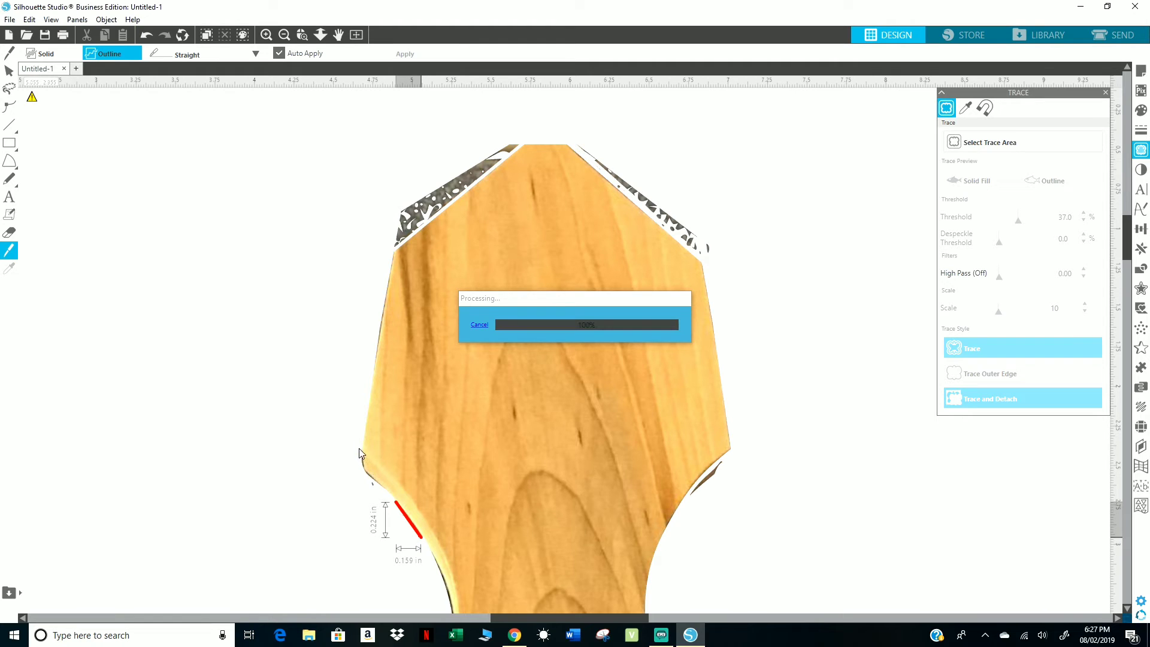
left_click_drag(360, 432, 364, 489)
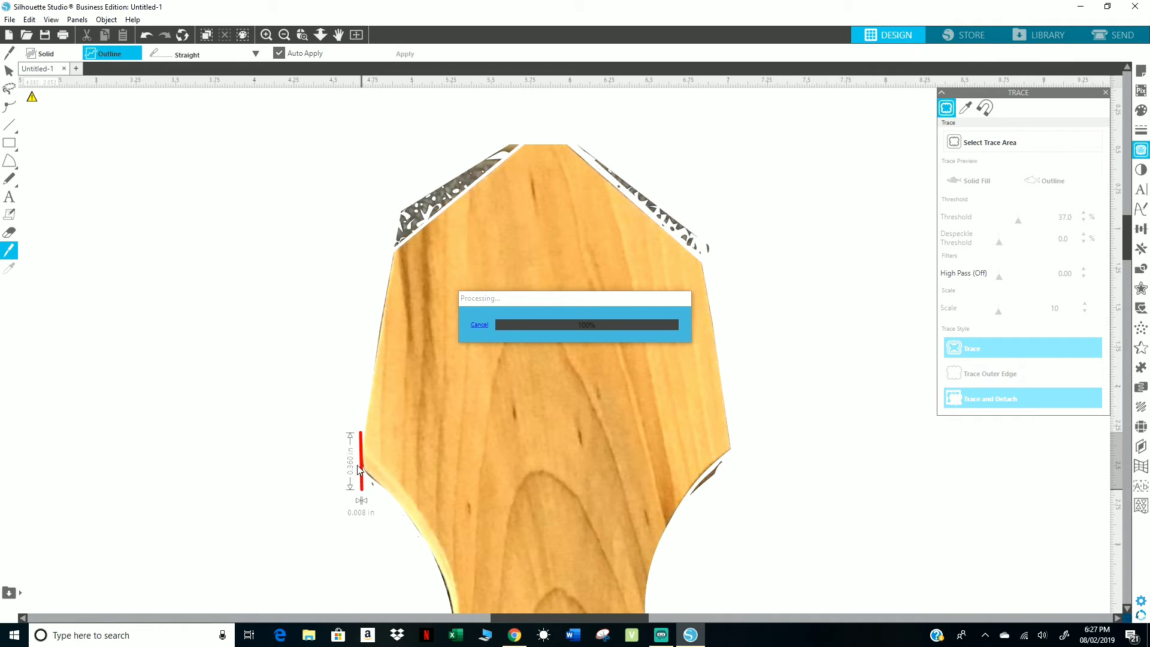
left_click_drag(354, 463, 375, 483)
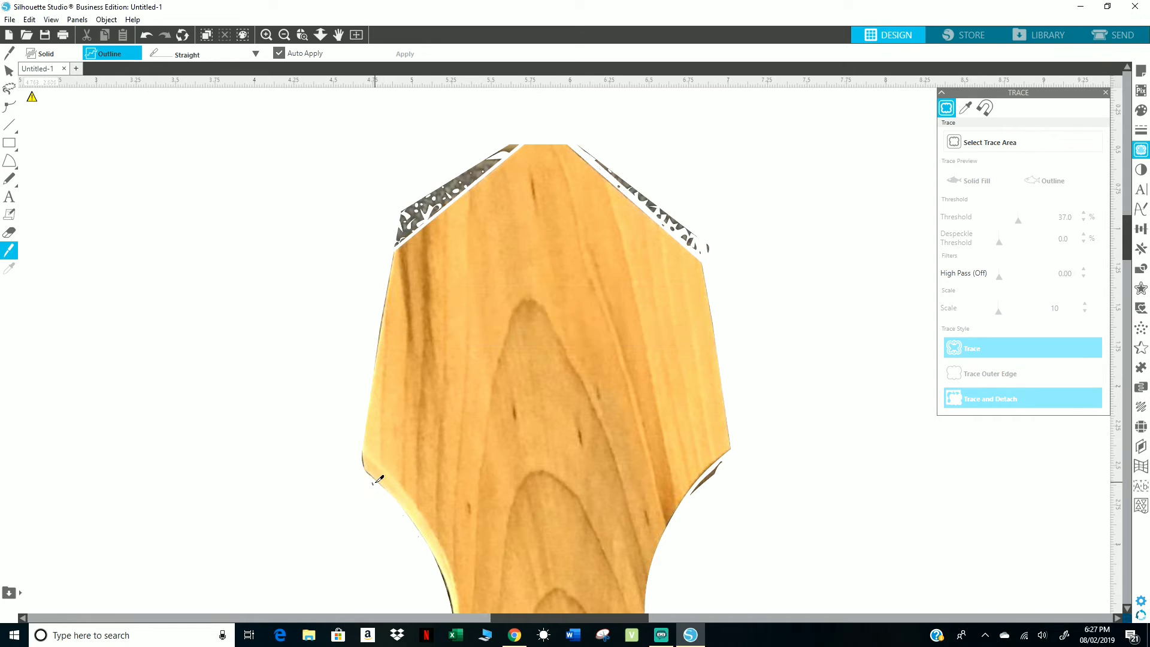
Select and delete the cut-off slivers and speckle pieces along the left and top-right edges one by one.
key("Escape")
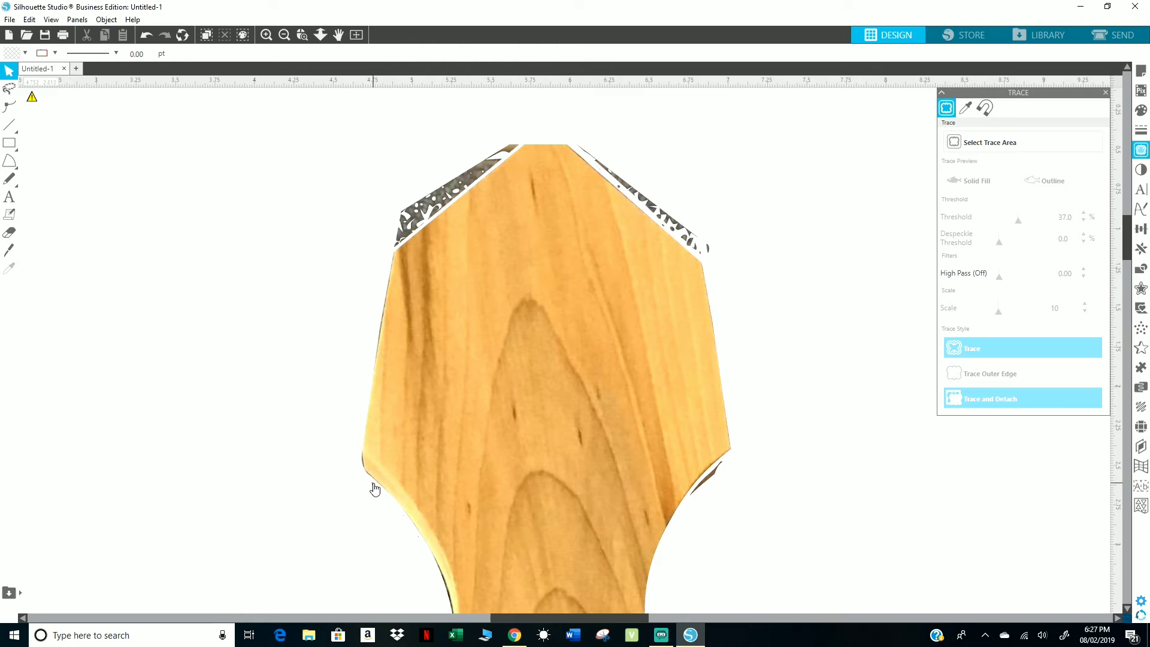
left_click(375, 490)
key("Delete")
left_click(424, 210)
key("Delete")
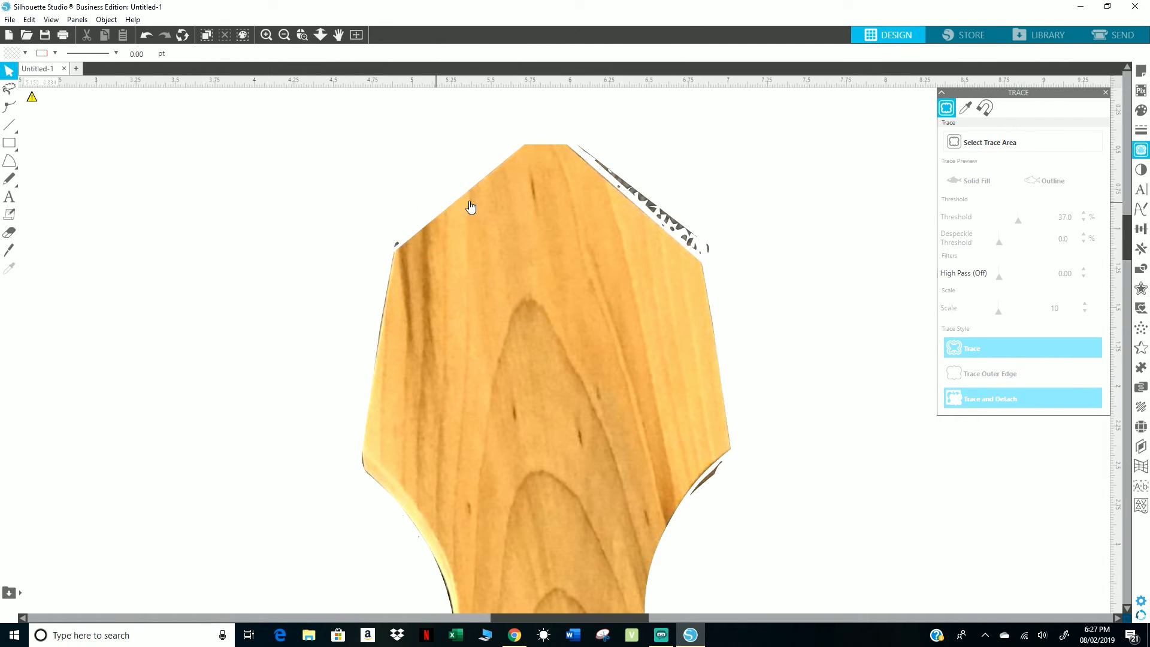
left_click(396, 248)
key("Delete")
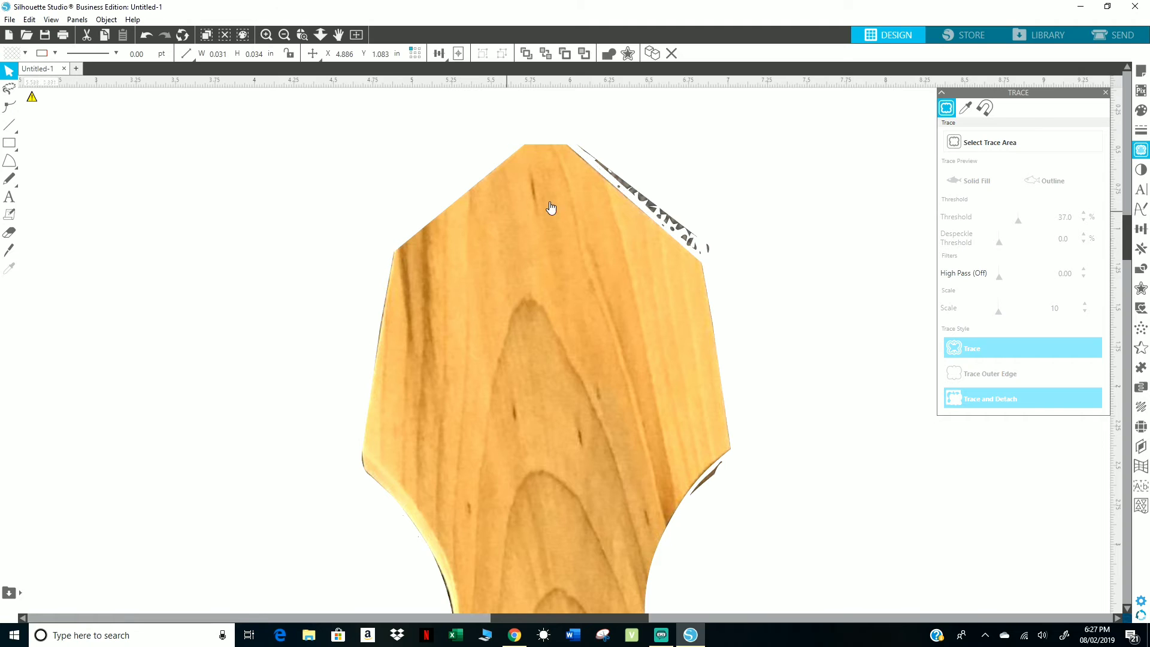
left_click(636, 193)
key("Delete")
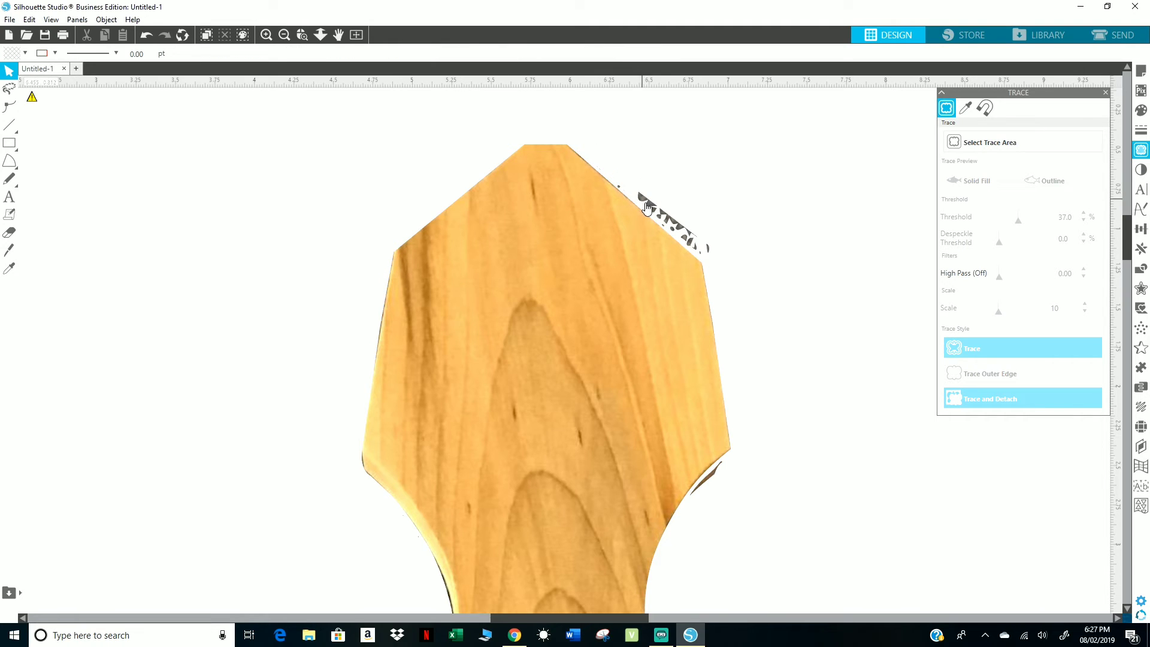
left_click(636, 192)
key("Delete")
left_click(618, 191)
key("Delete")
Move the wood image aside, marquee-delete the two leftover speckle pieces, then move it back.
left_click(665, 223)
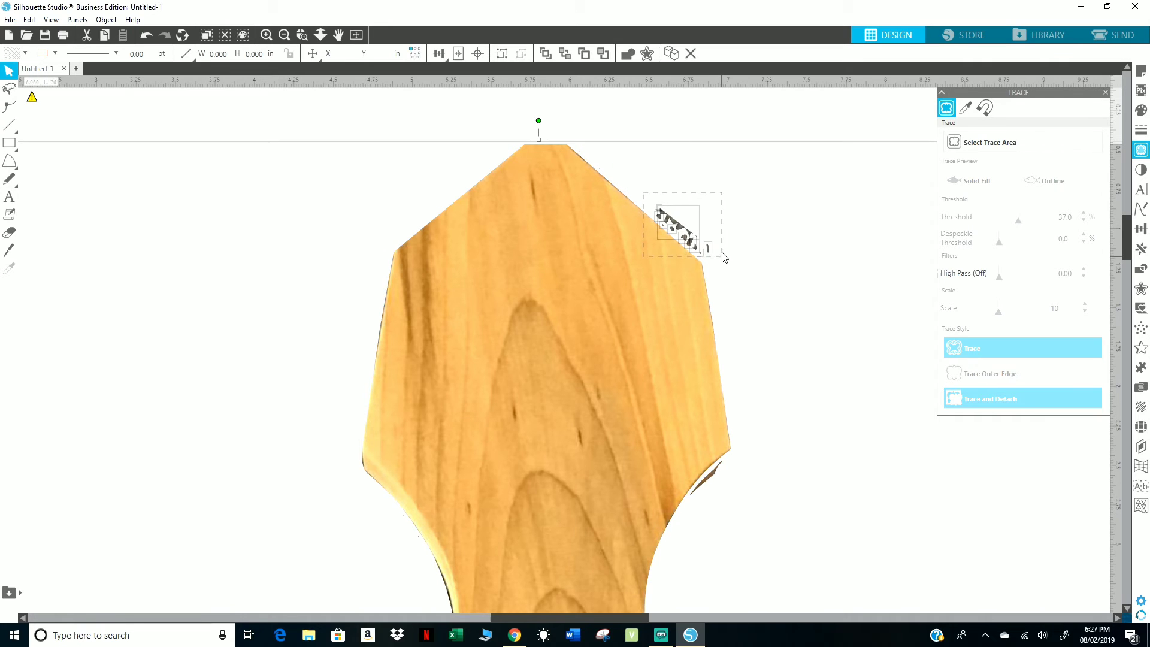
left_click(707, 217)
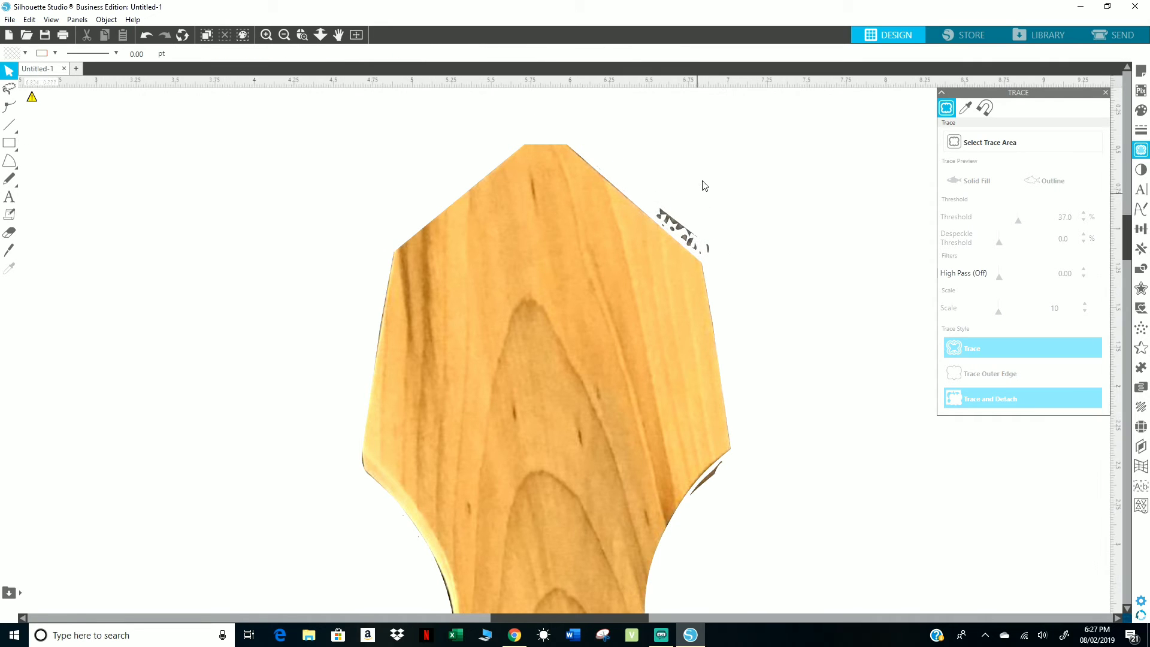
left_click(664, 213)
left_click_drag(623, 318, 246, 398)
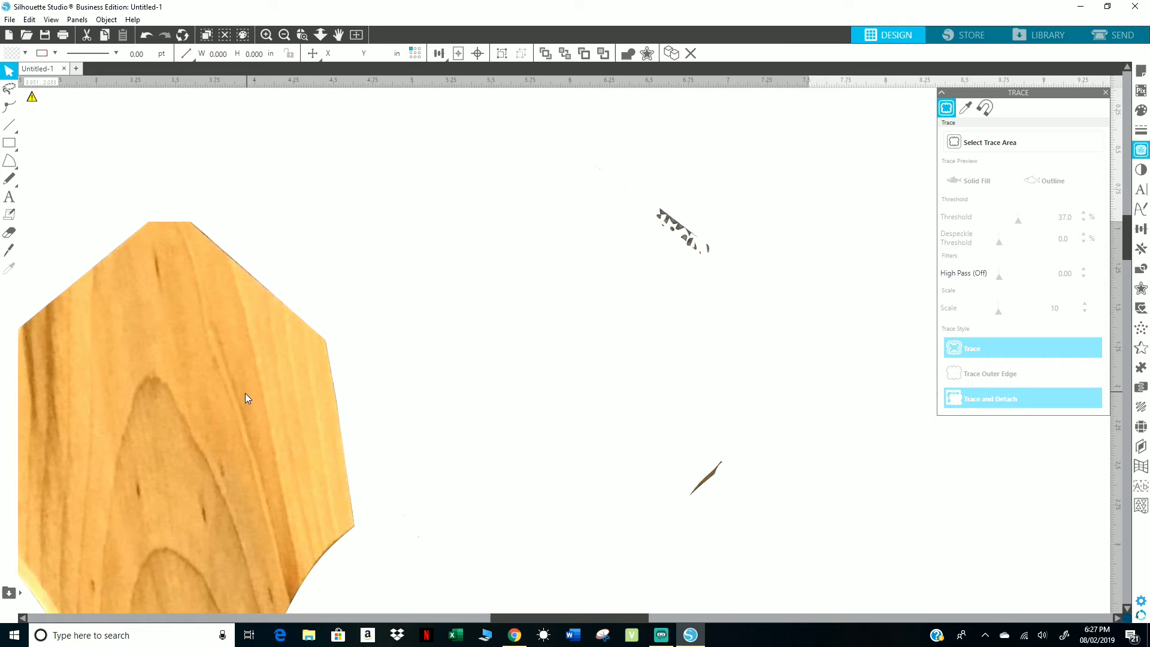
left_click_drag(607, 150, 803, 565)
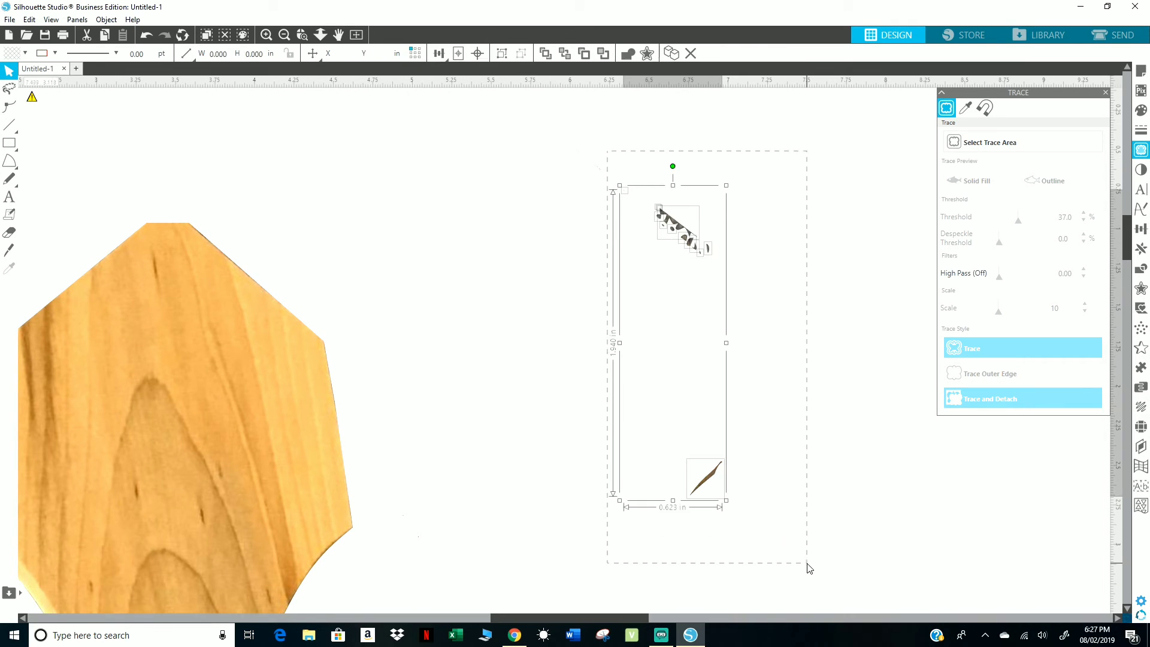
key("Delete")
left_click_drag(259, 465, 638, 347)
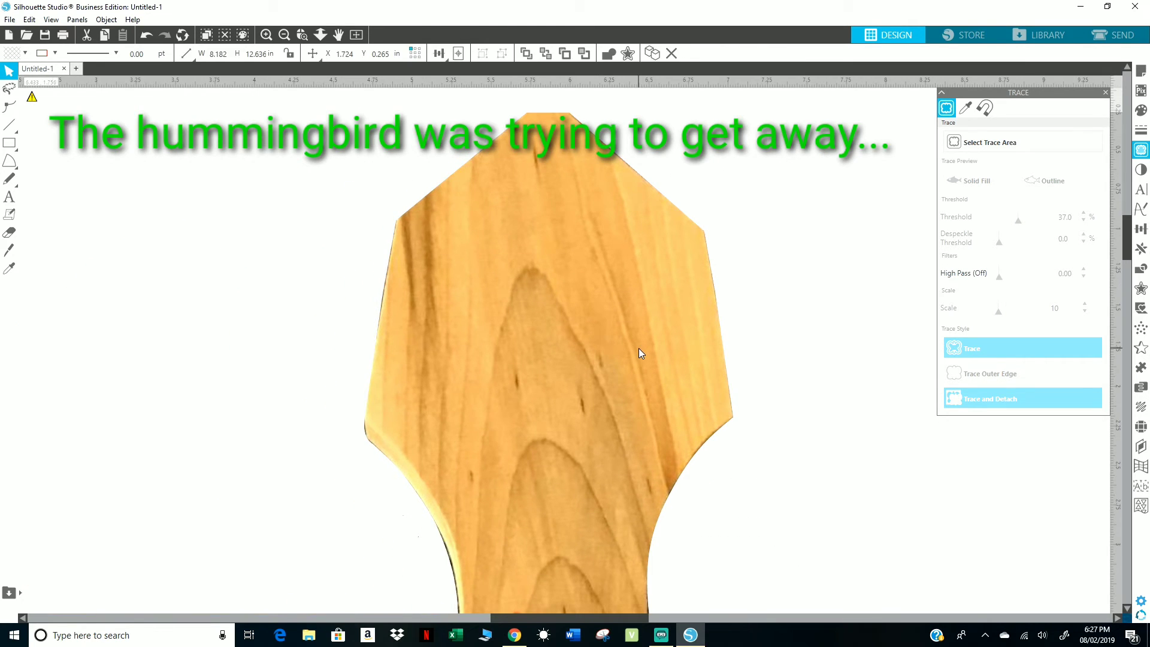
scroll(641, 390, "down", 3)
Knife-cut along the left arm's top corner, upper-left, lower-left and bottom edges to free the debris.
scroll(660, 463, "down", 4)
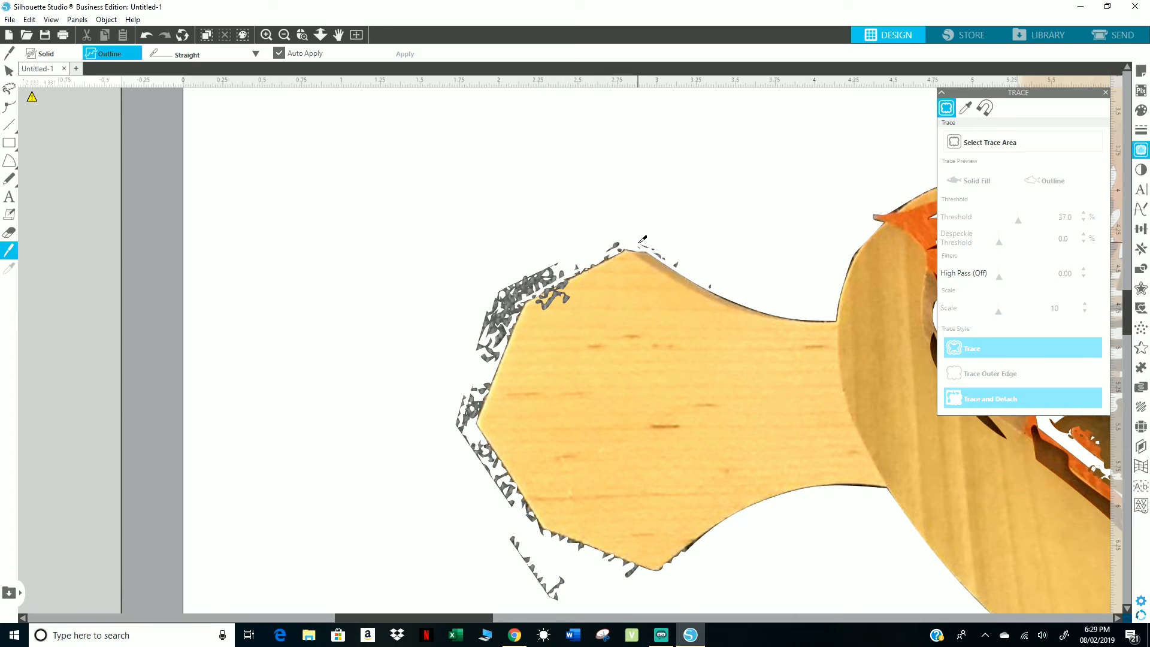
left_click_drag(638, 243, 502, 317)
left_click_drag(545, 272, 458, 337)
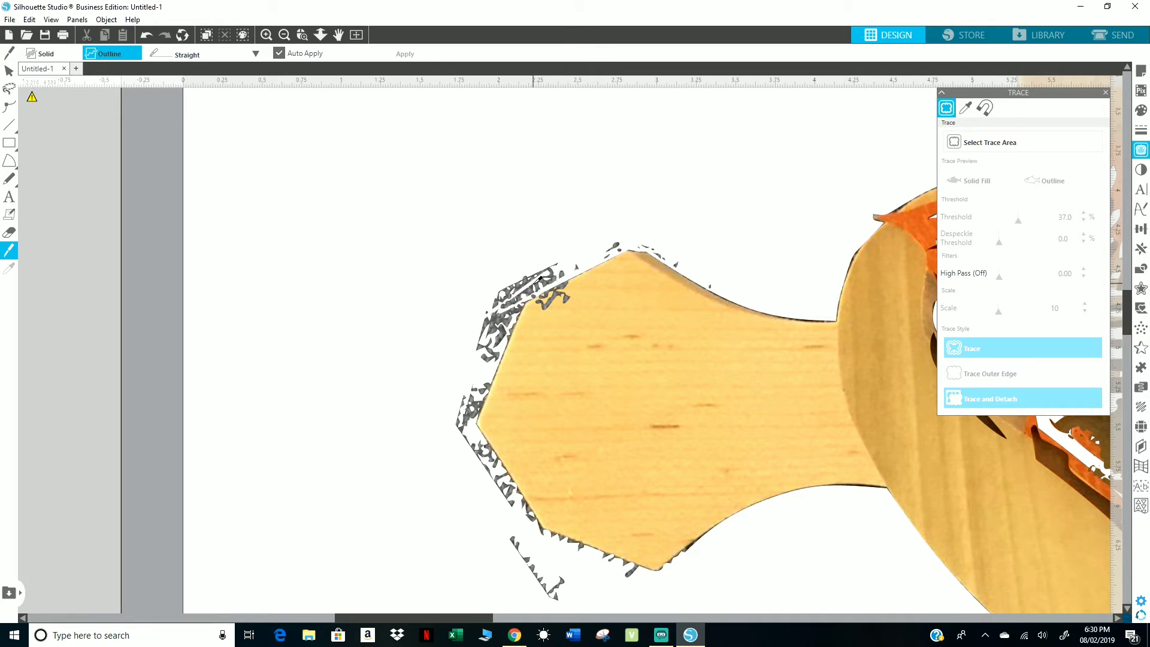
left_click_drag(532, 285, 488, 368)
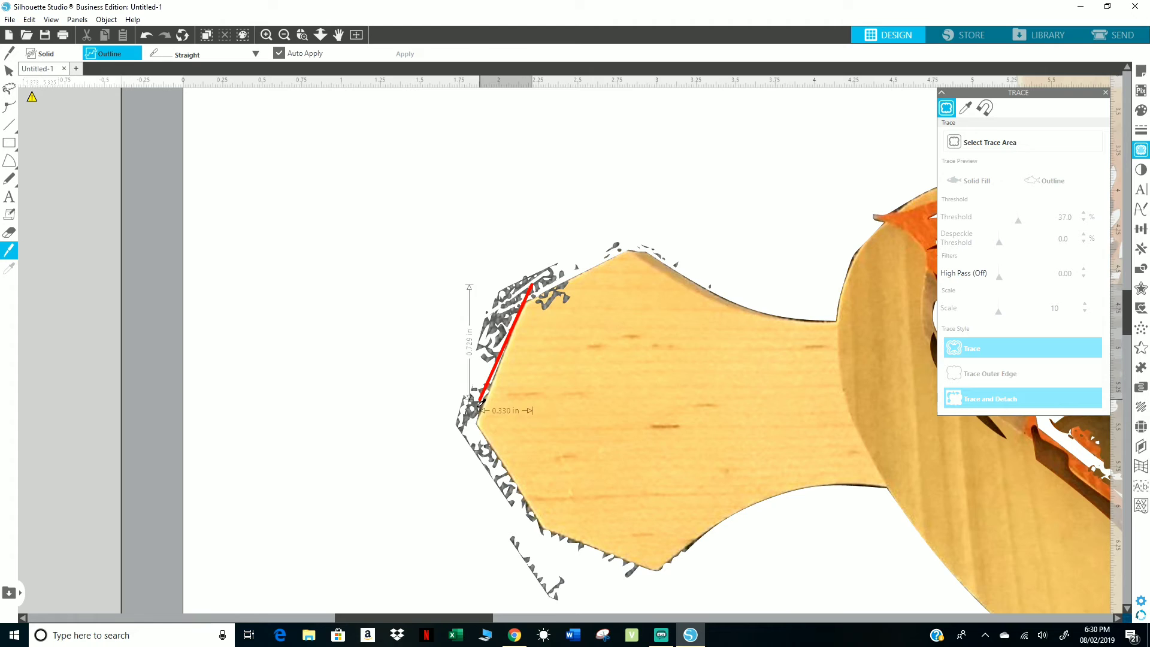
left_click_drag(481, 403, 467, 446)
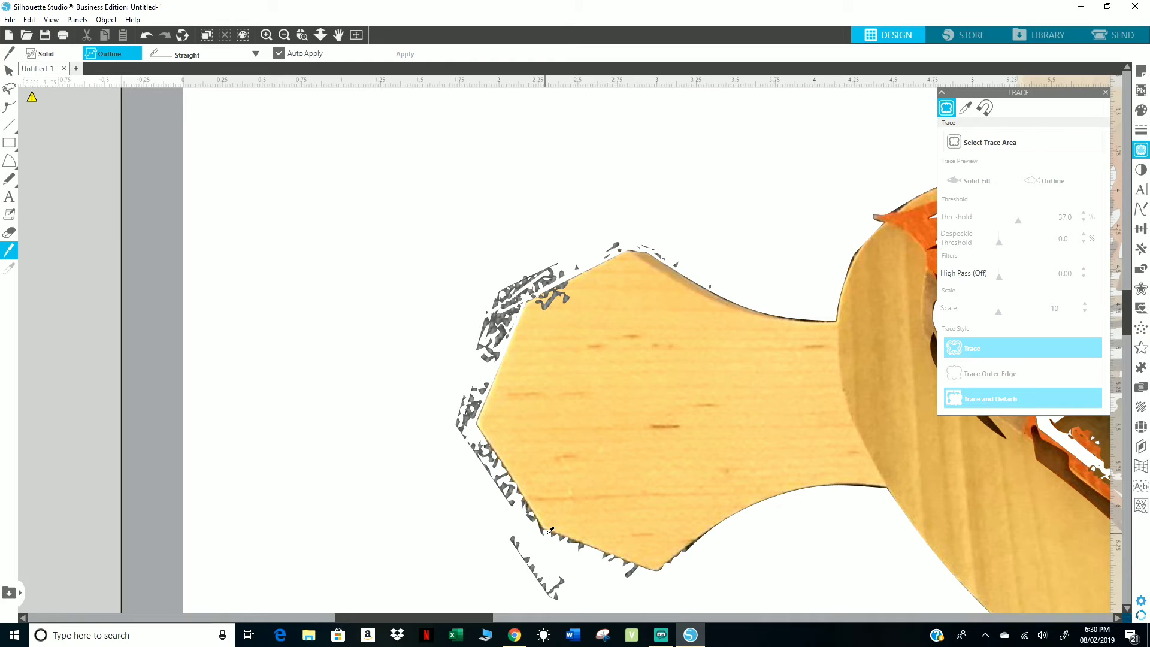
left_click_drag(544, 531, 449, 381)
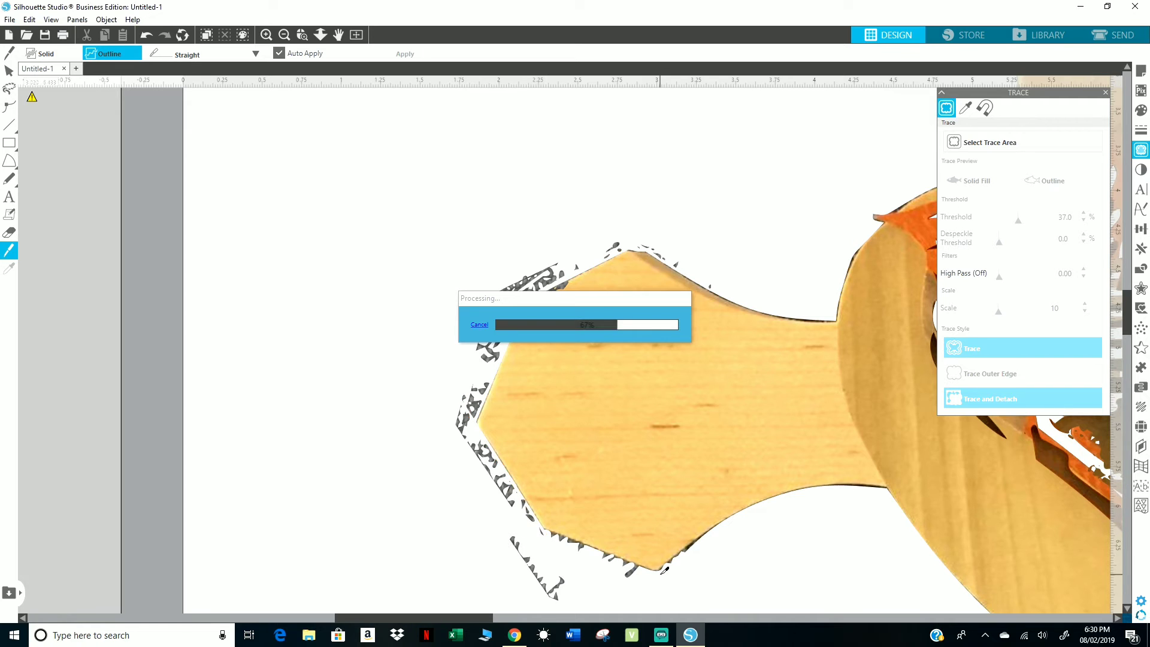
left_click_drag(632, 561, 523, 517)
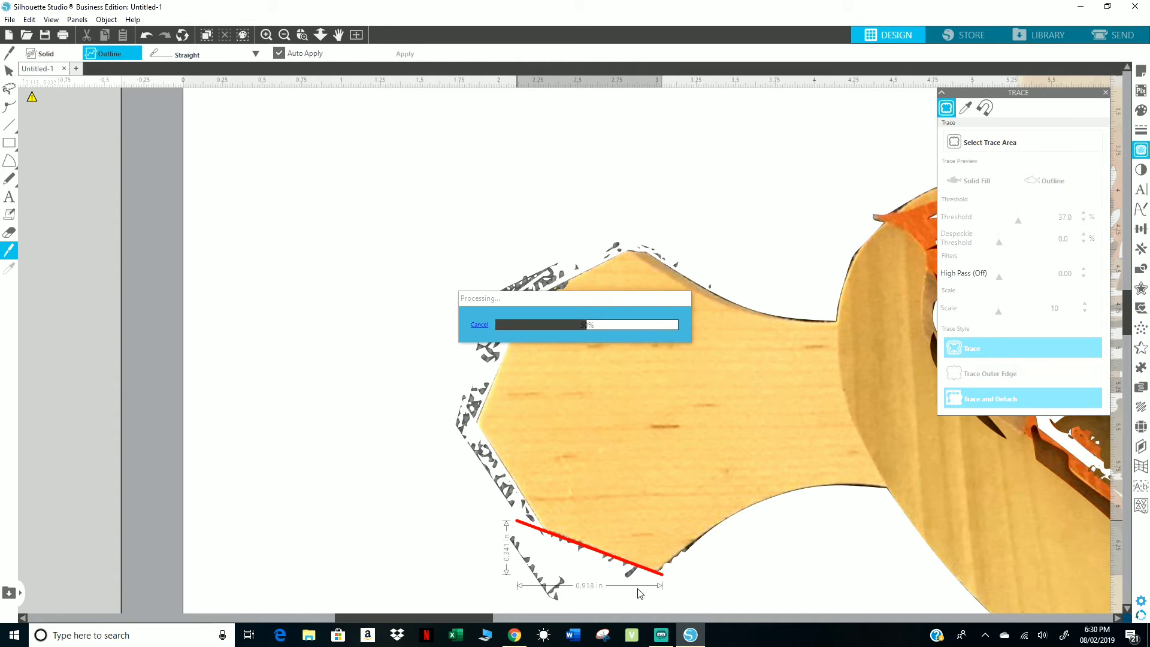
left_click_drag(644, 581, 714, 530)
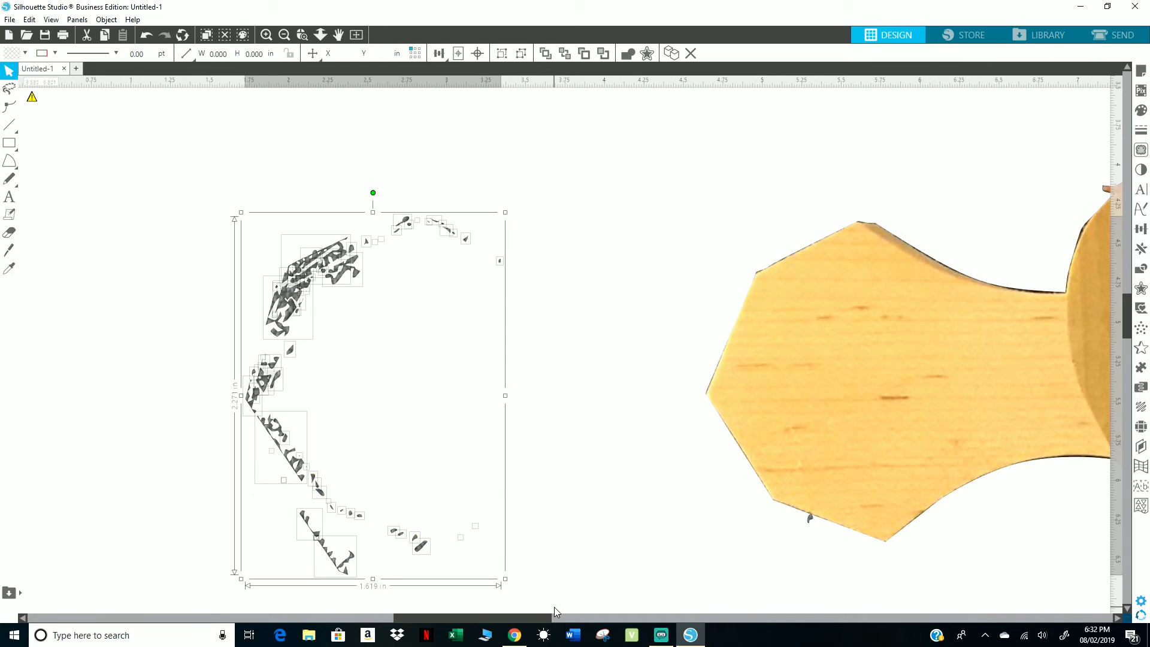
Delete the debris, centre the cross on the page, and place the brown splat over the lower hole.
key("Delete")
left_click(320, 35)
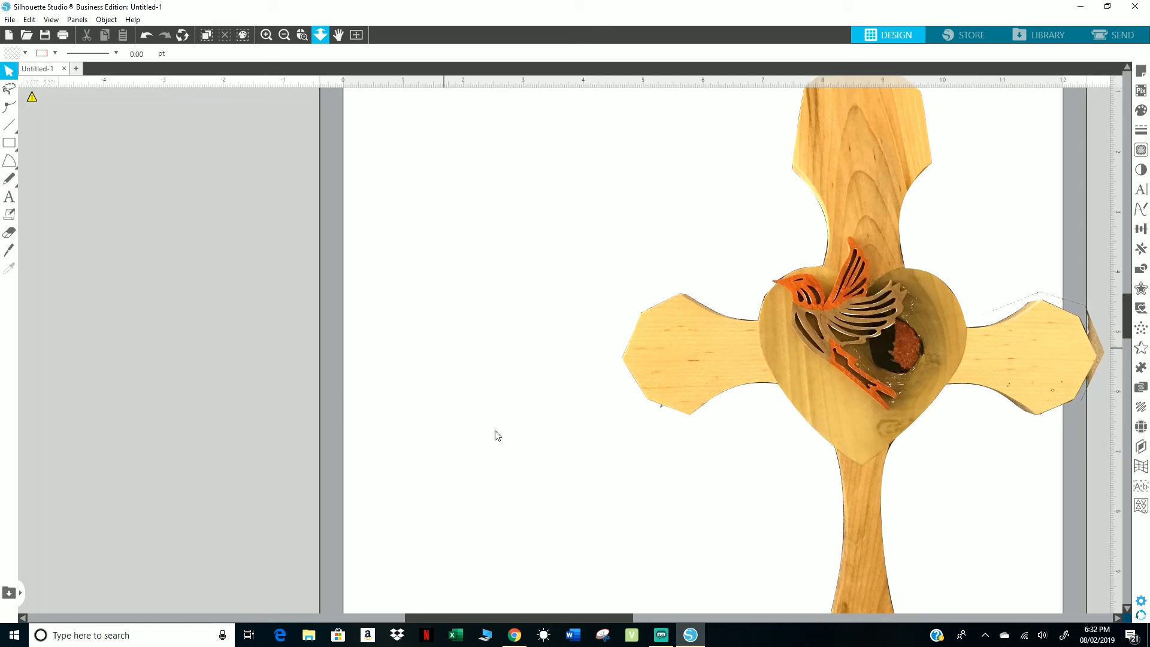
left_click_drag(781, 371, 589, 404)
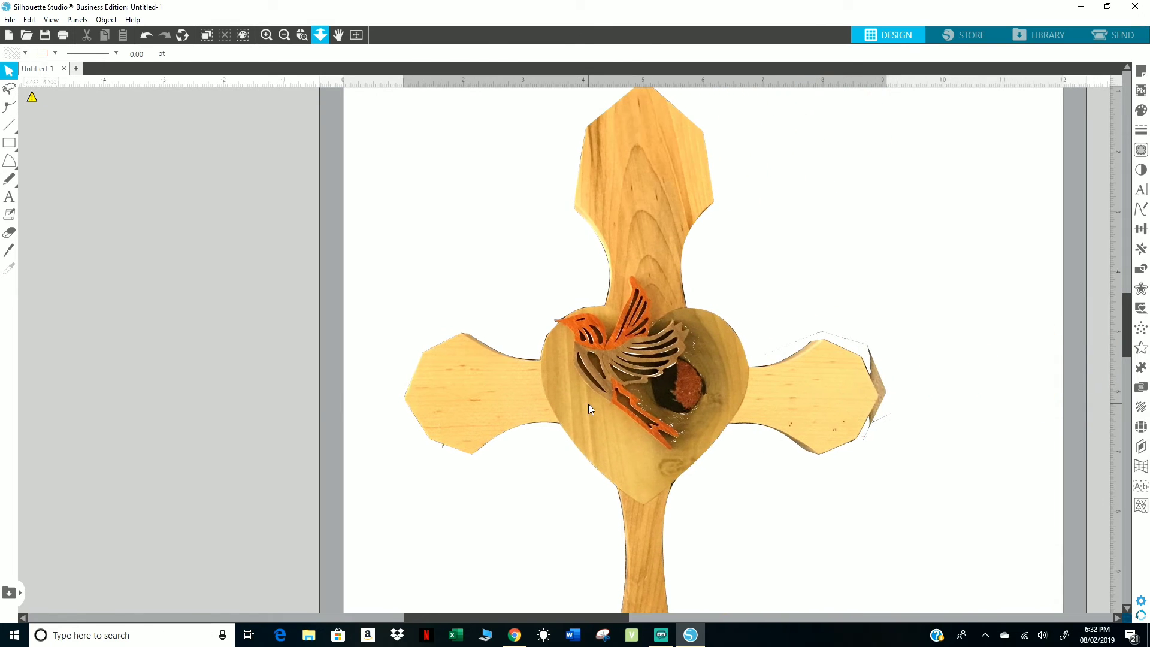
left_click(804, 473)
scroll(779, 488, "down", 8)
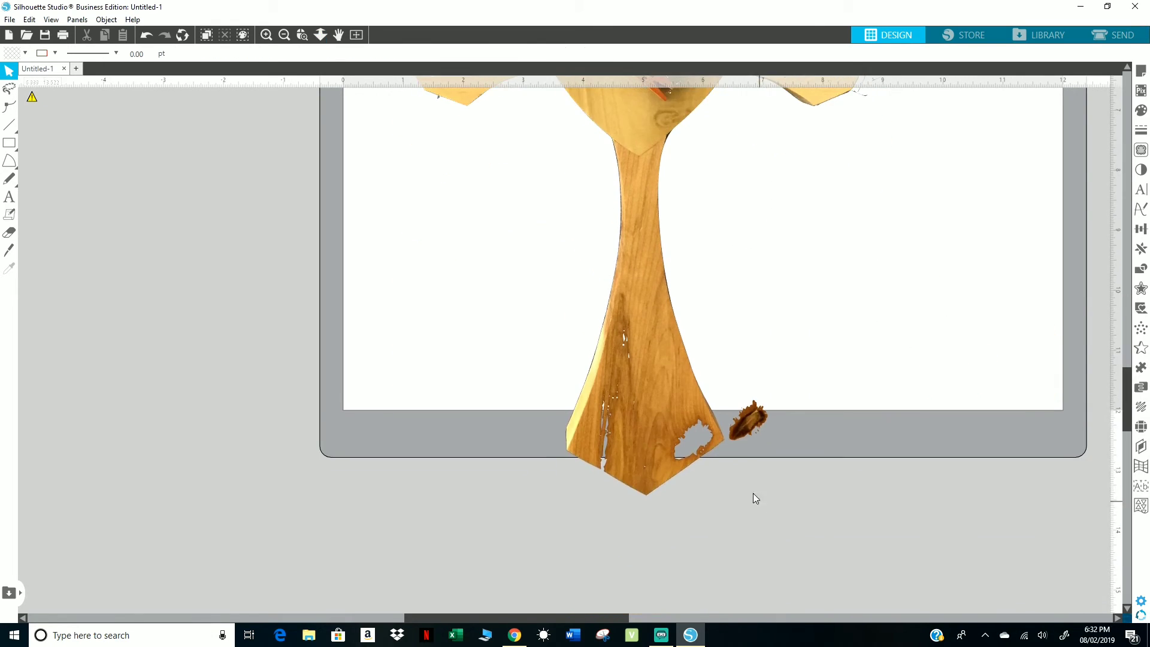
left_click(693, 437)
left_click(754, 429)
left_click_drag(756, 430, 701, 445)
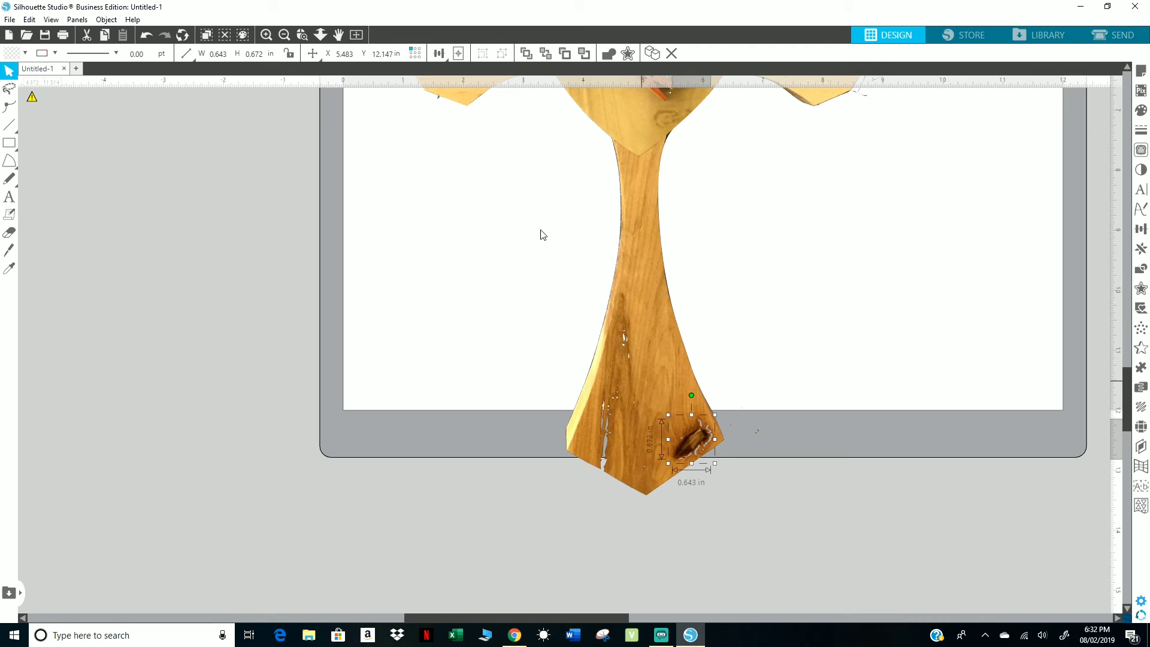
Knife-cut the right arm's tip and lower edge, then move the cross and marquee-select the fragment.
left_click(321, 34)
left_click_drag(881, 434, 906, 594)
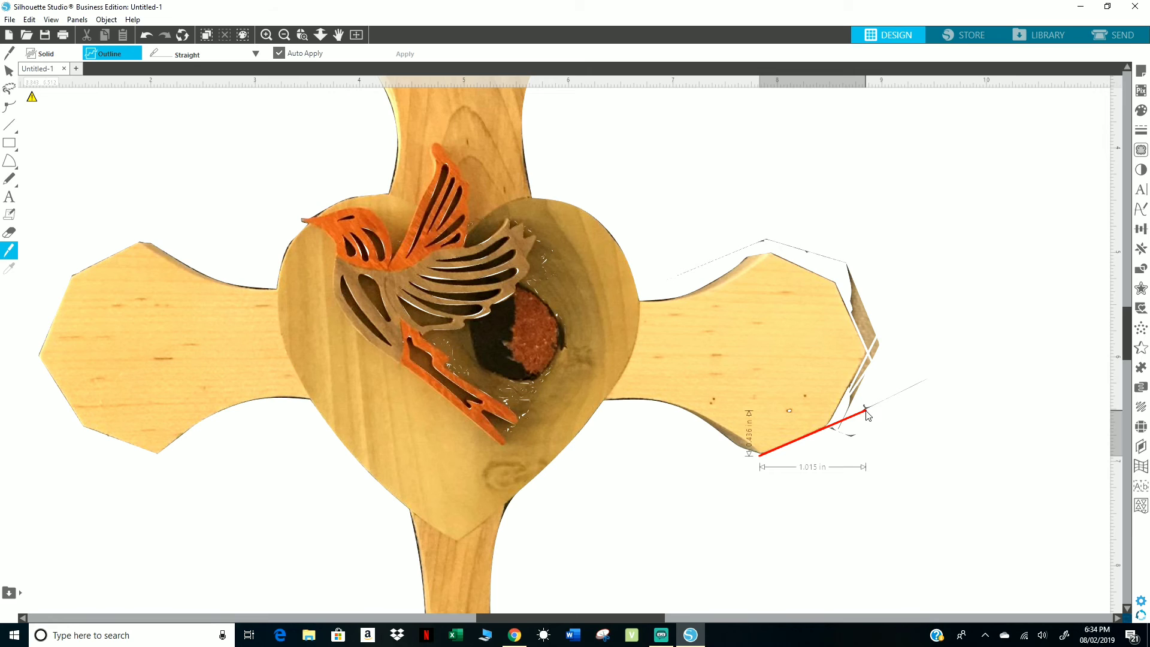
left_click_drag(868, 412, 867, 412)
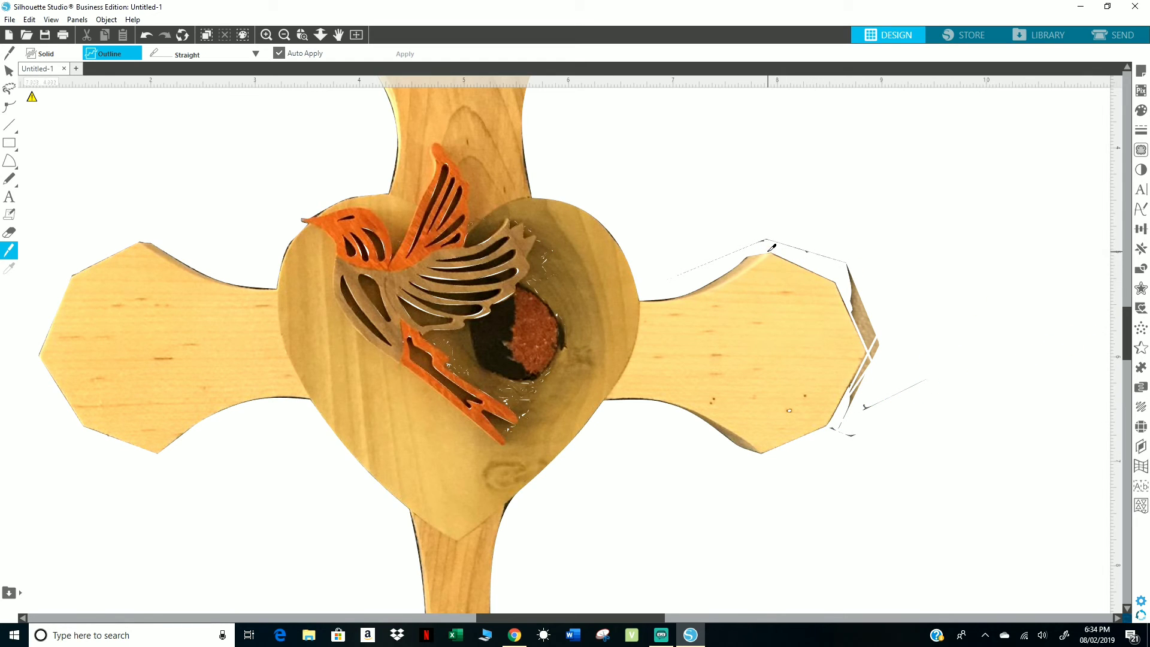
left_click_drag(767, 250, 850, 288)
left_click_drag(833, 273, 871, 359)
left_click_drag(727, 344, 502, 435)
left_click_drag(663, 201, 956, 466)
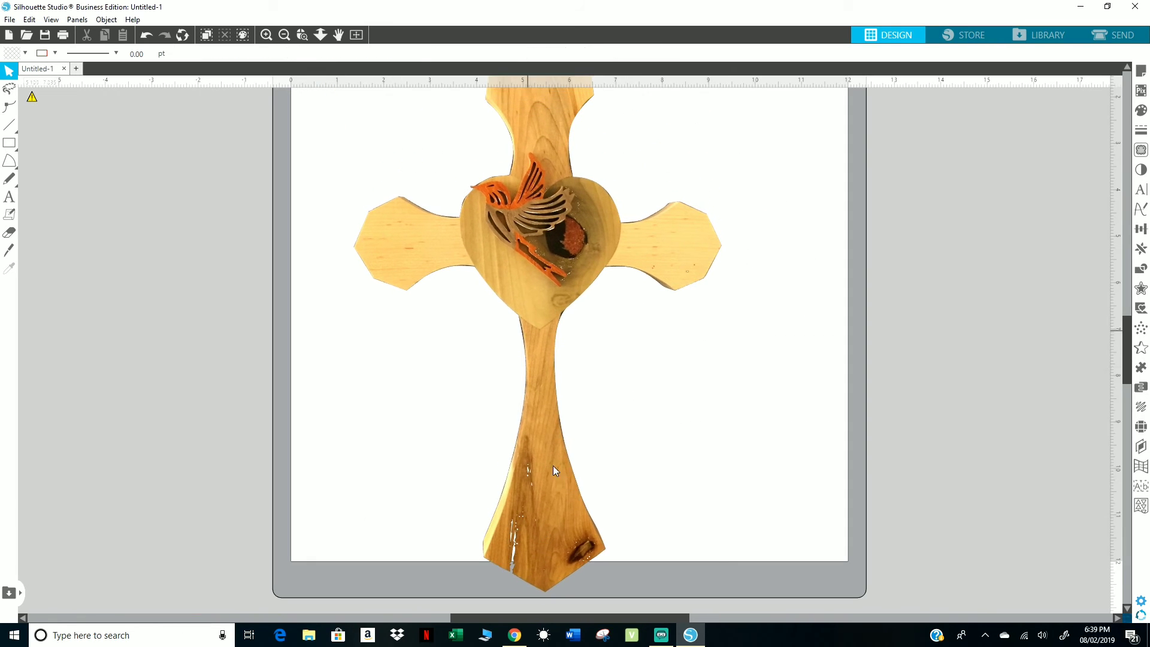
Zoom out twice, nudge the cross slightly lower on the page, and deselect it.
left_click(285, 35)
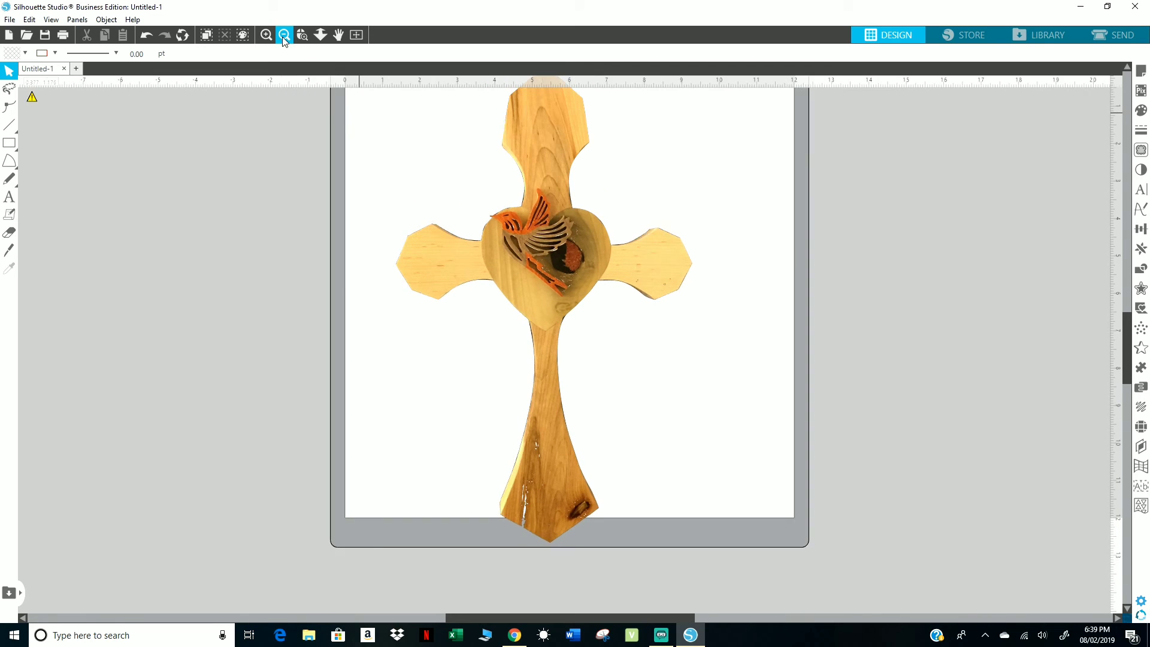
left_click(285, 35)
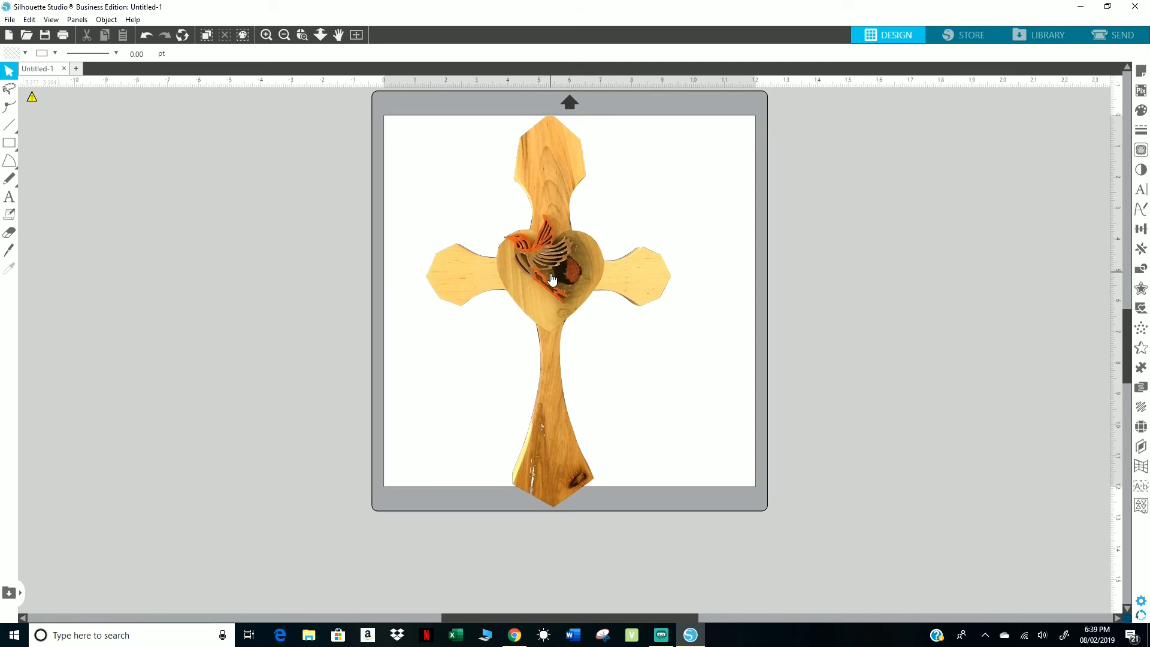
scroll(574, 279, "up", 2)
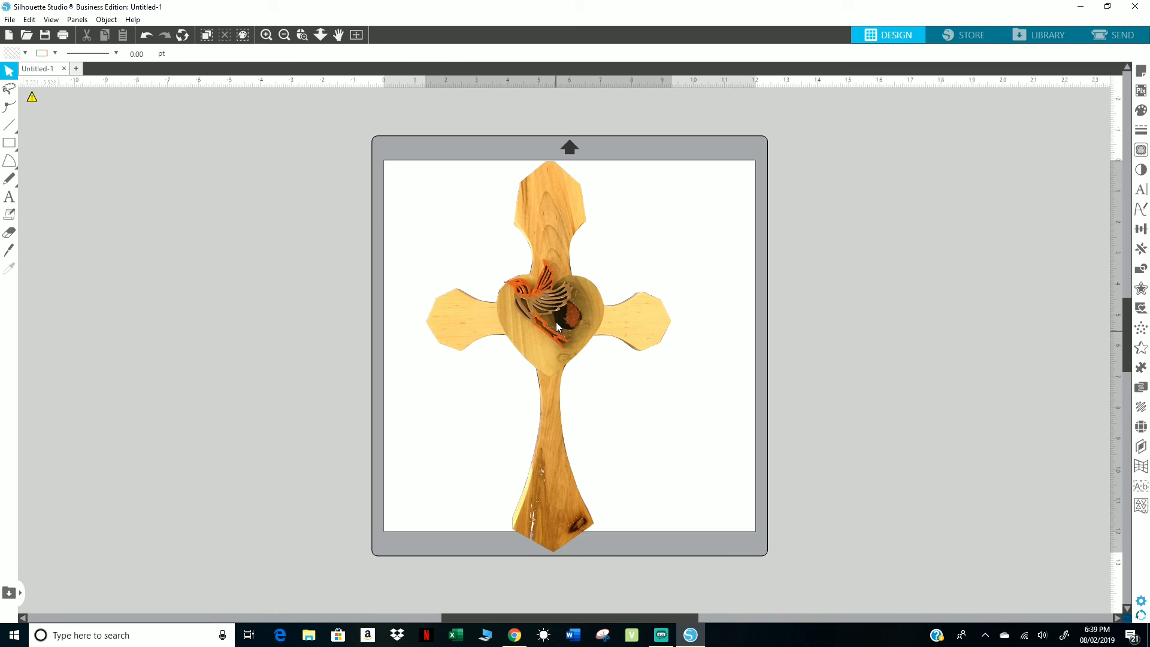
left_click_drag(556, 324, 553, 356)
key("Escape")
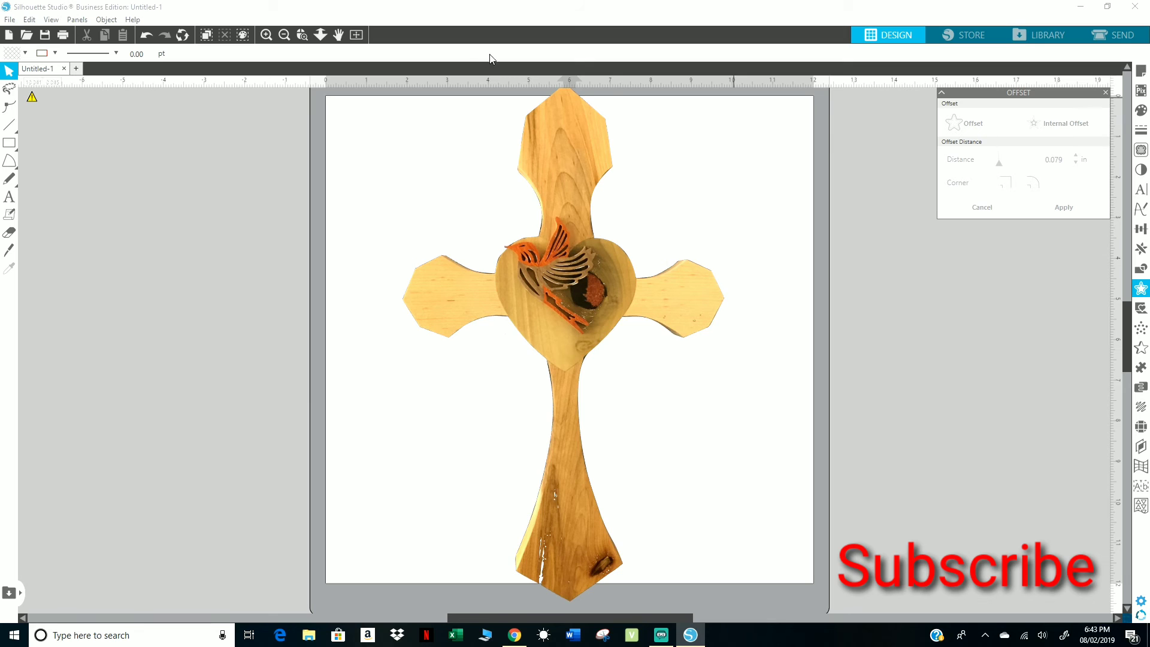
Select the whole cross and add an outward offset outline of 0.033 in.
left_click_drag(385, 88, 732, 610)
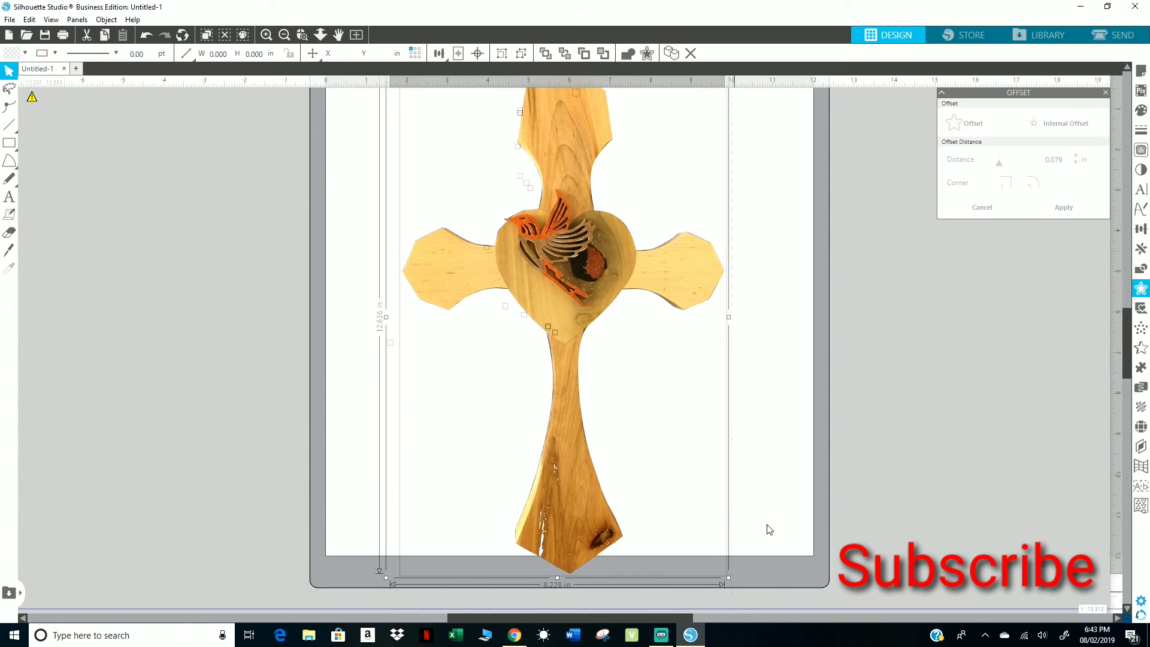
left_click(977, 125)
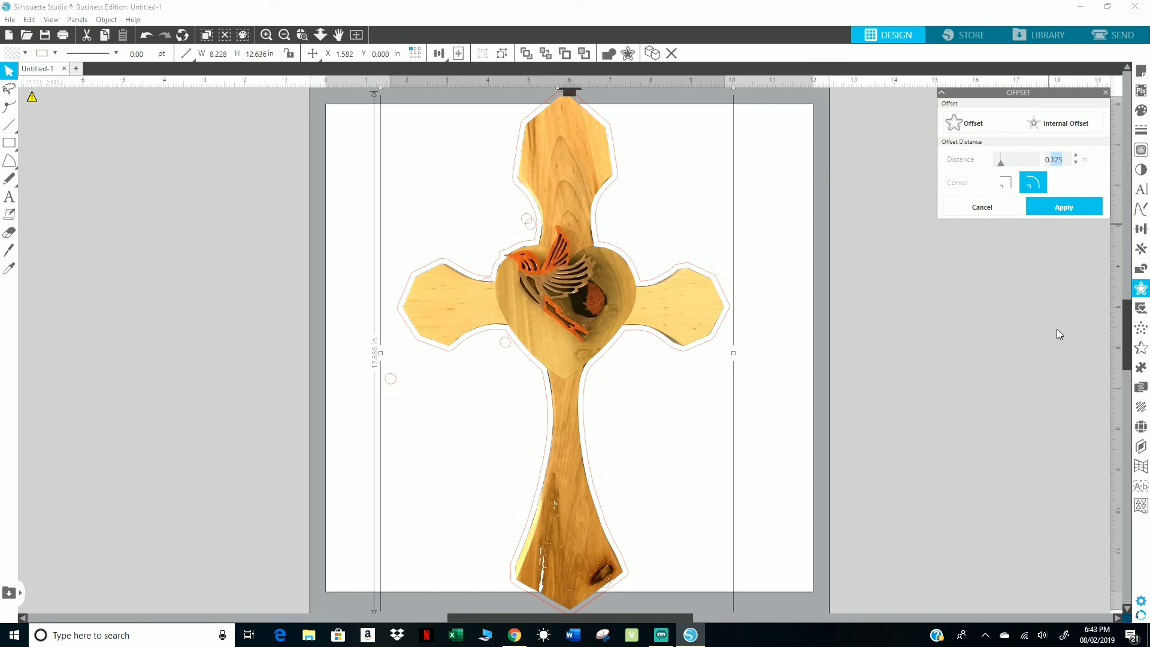
type("0.033")
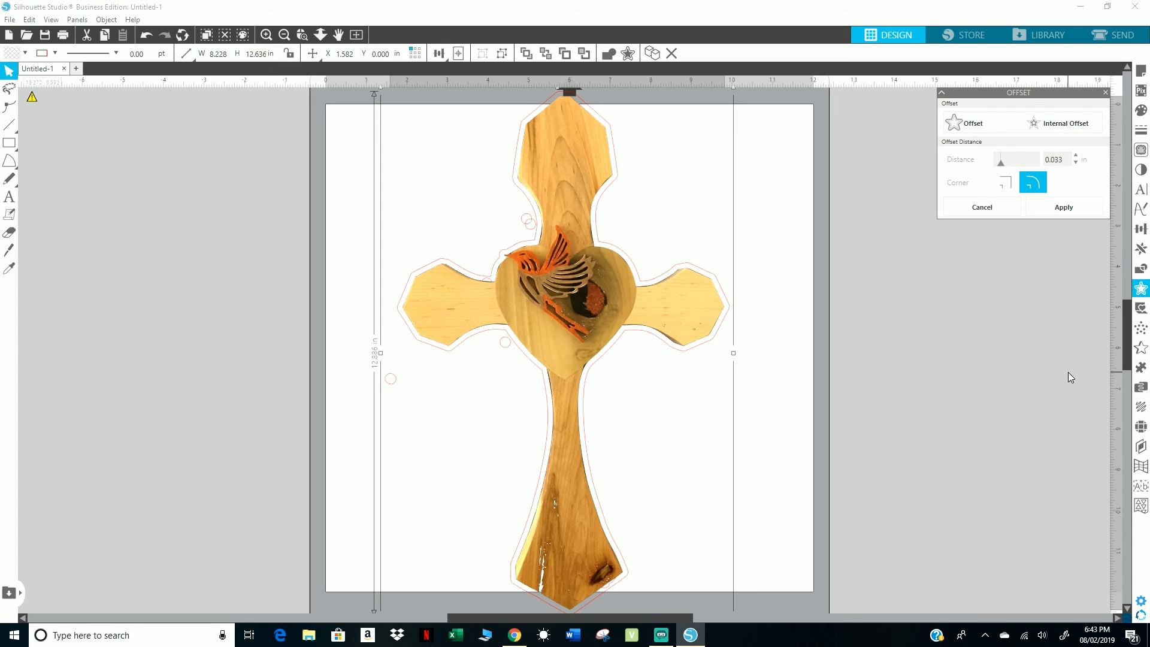
key("Return")
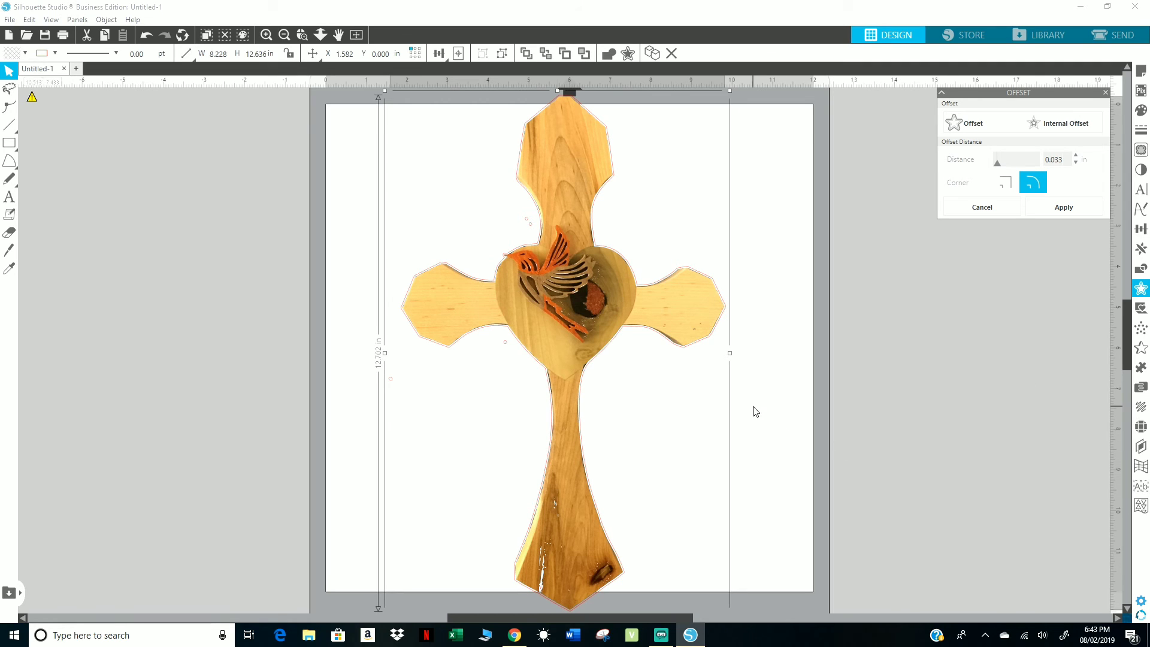
Select the tiny stray dots beside the cross and delete them.
left_click(530, 224)
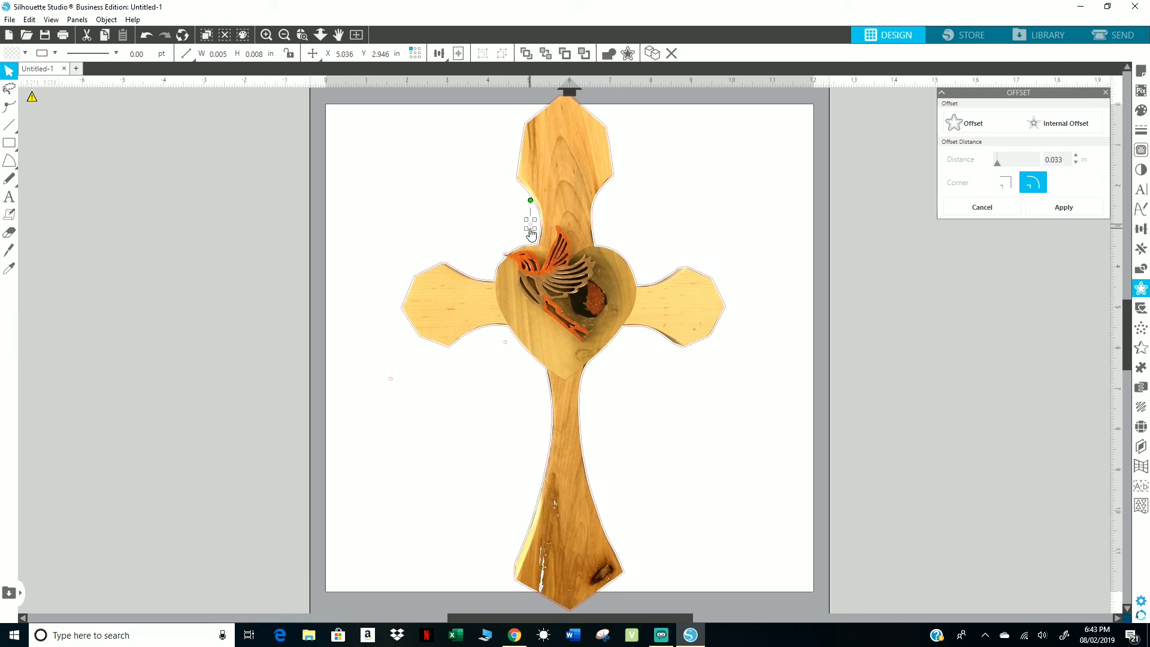
left_click_drag(504, 215, 537, 240)
left_click(535, 233)
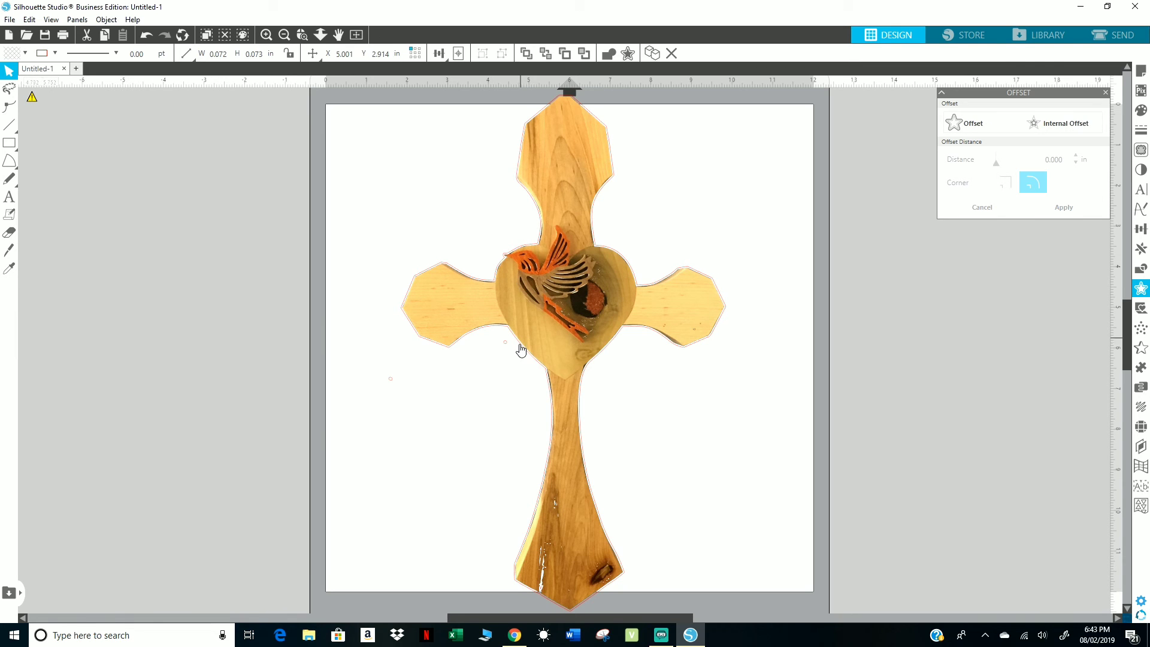
left_click(359, 398)
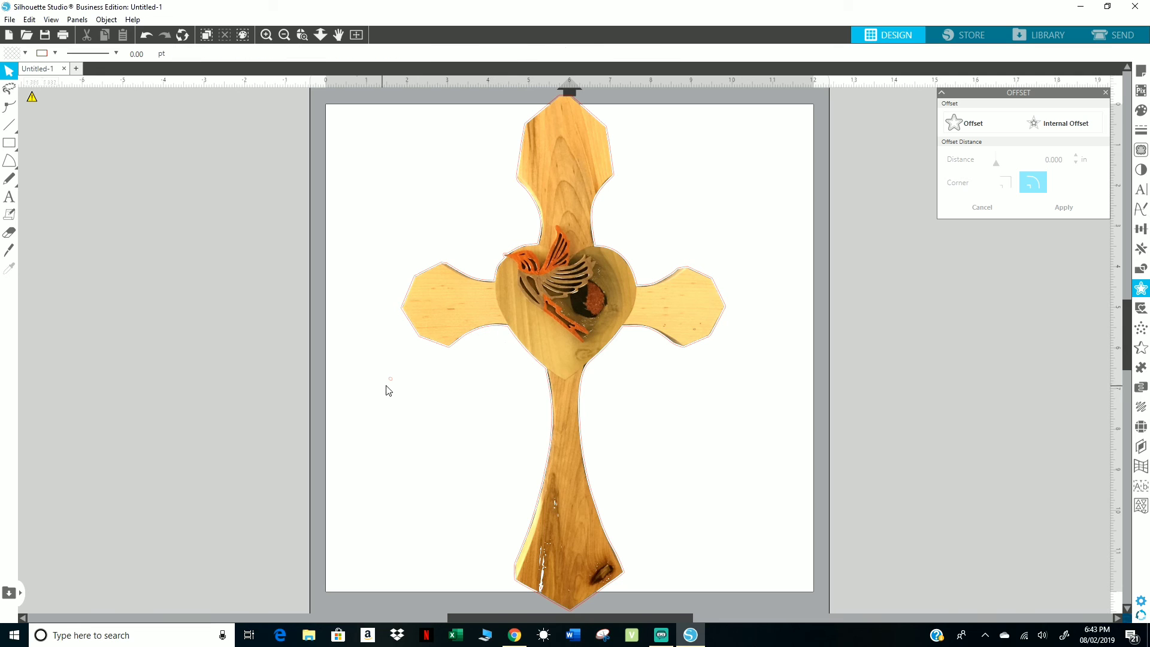
left_click(390, 383)
key("Delete")
Select the offset outline and try peach, tan, brown and black fills on it.
left_click(714, 341)
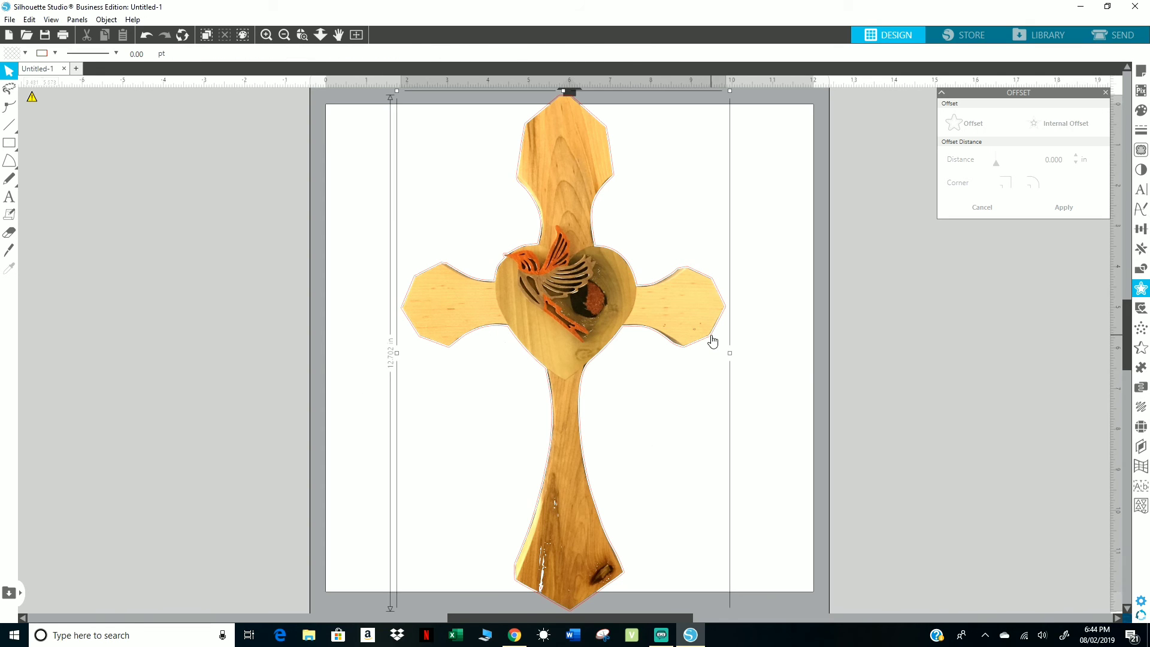
left_click(1141, 109)
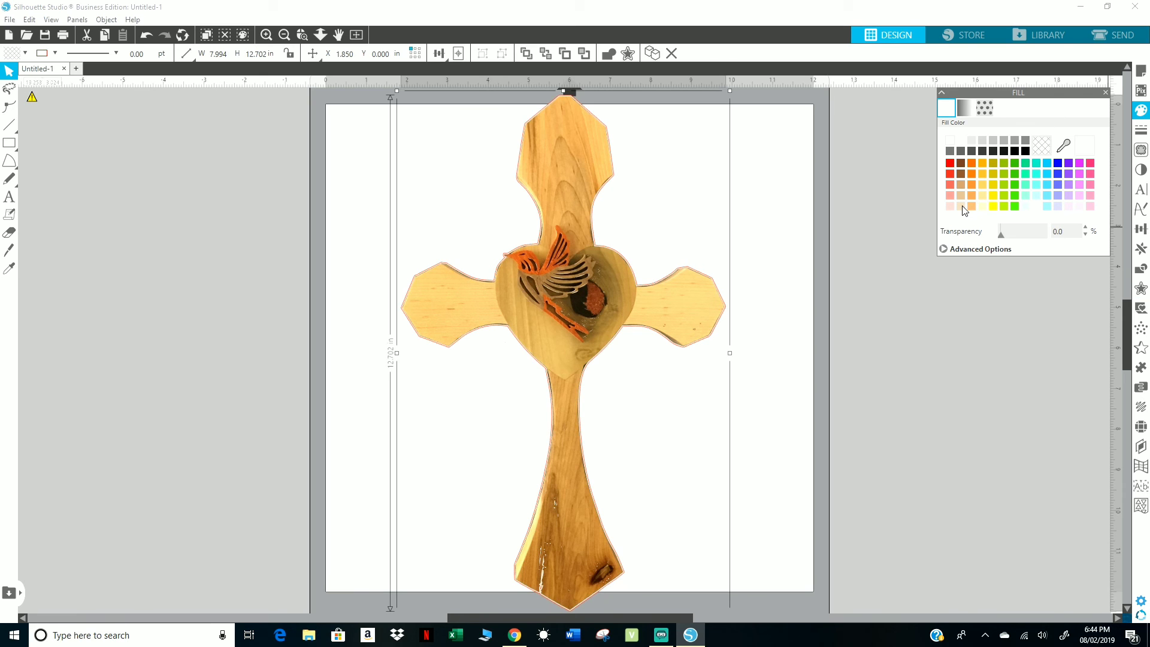
left_click(962, 207)
left_click(962, 195)
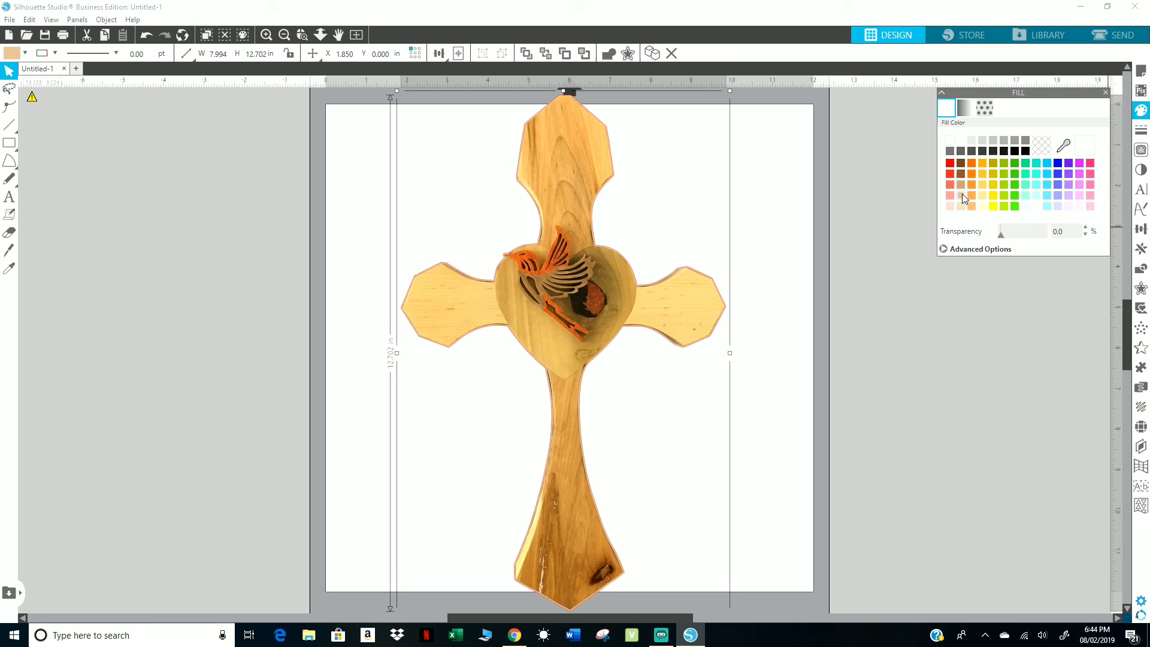
left_click(962, 185)
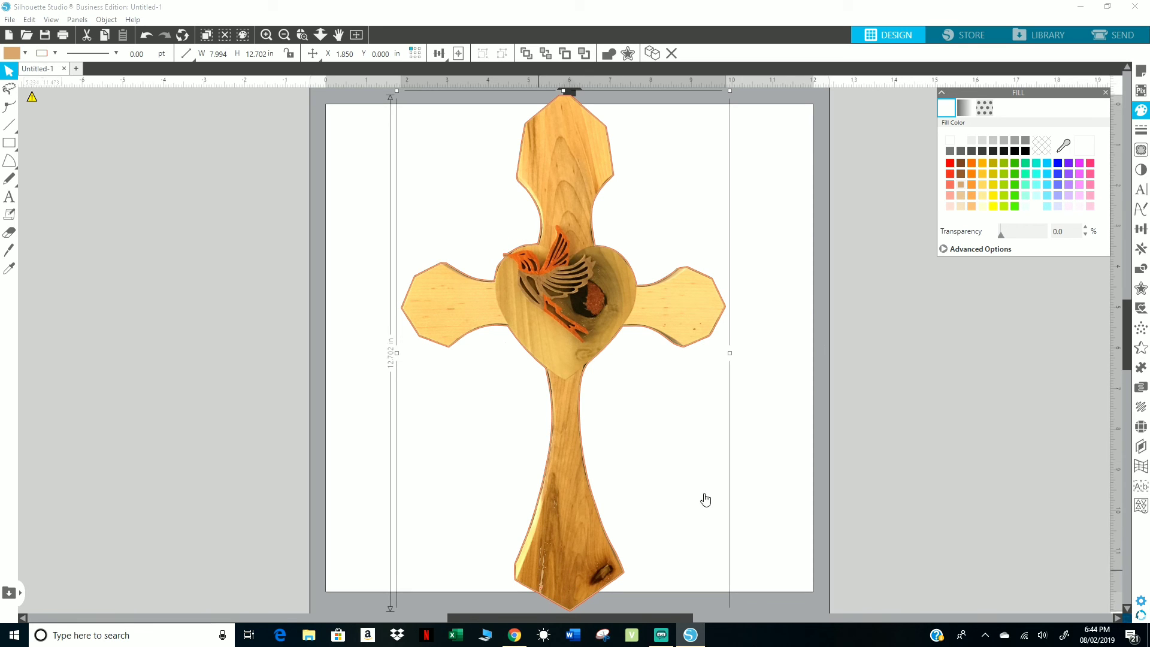
left_click(963, 173)
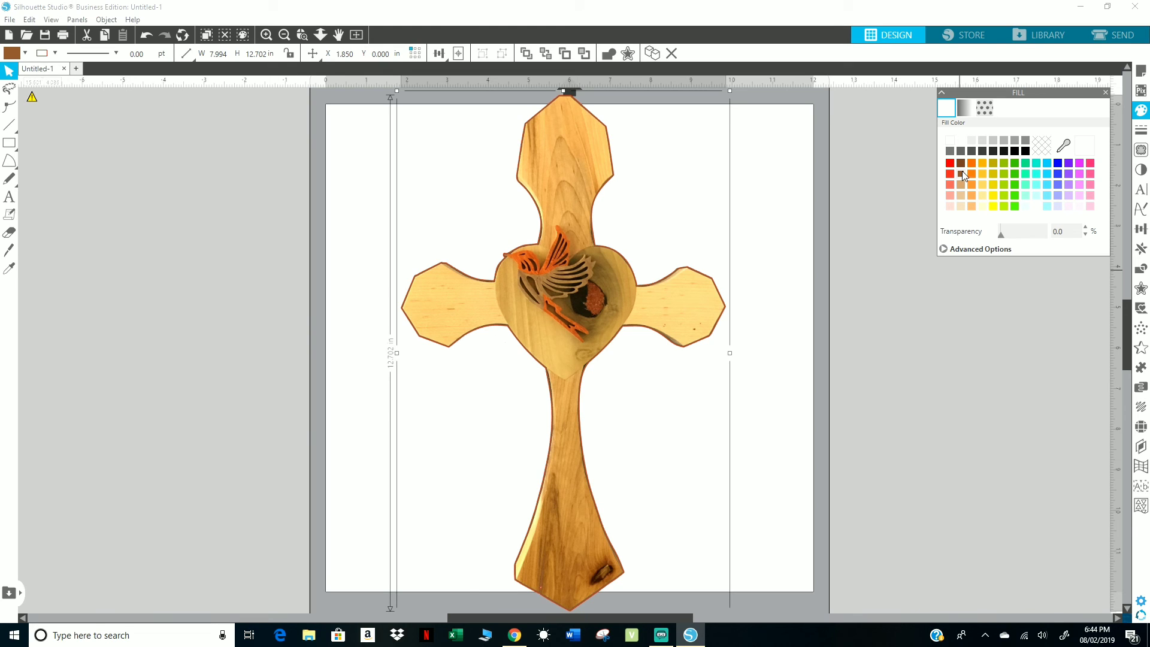
left_click(962, 164)
left_click(1027, 152)
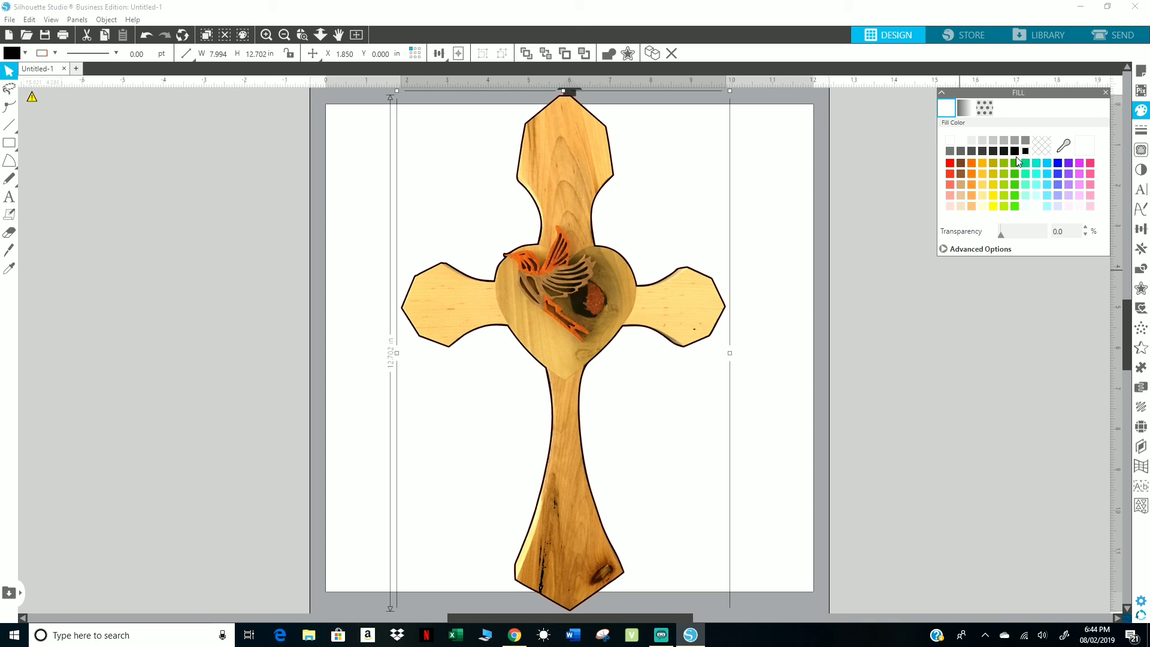
Compare the brown and light tan fills, settling on dark brown for the outline.
left_click(962, 165)
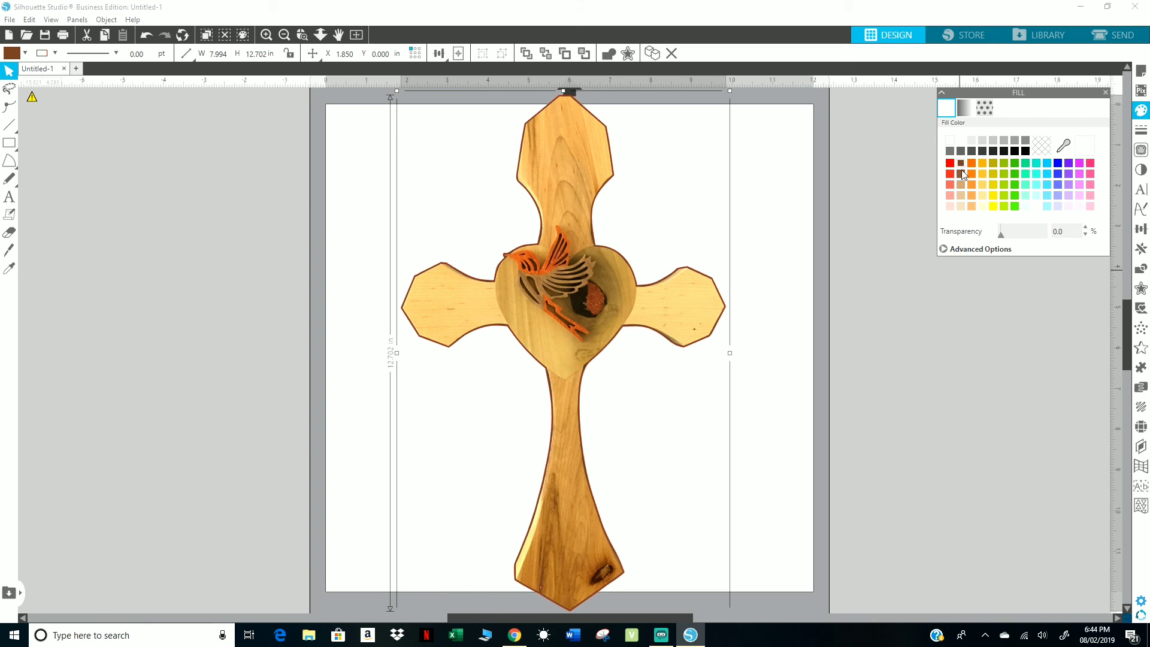
left_click(960, 174)
left_click(961, 184)
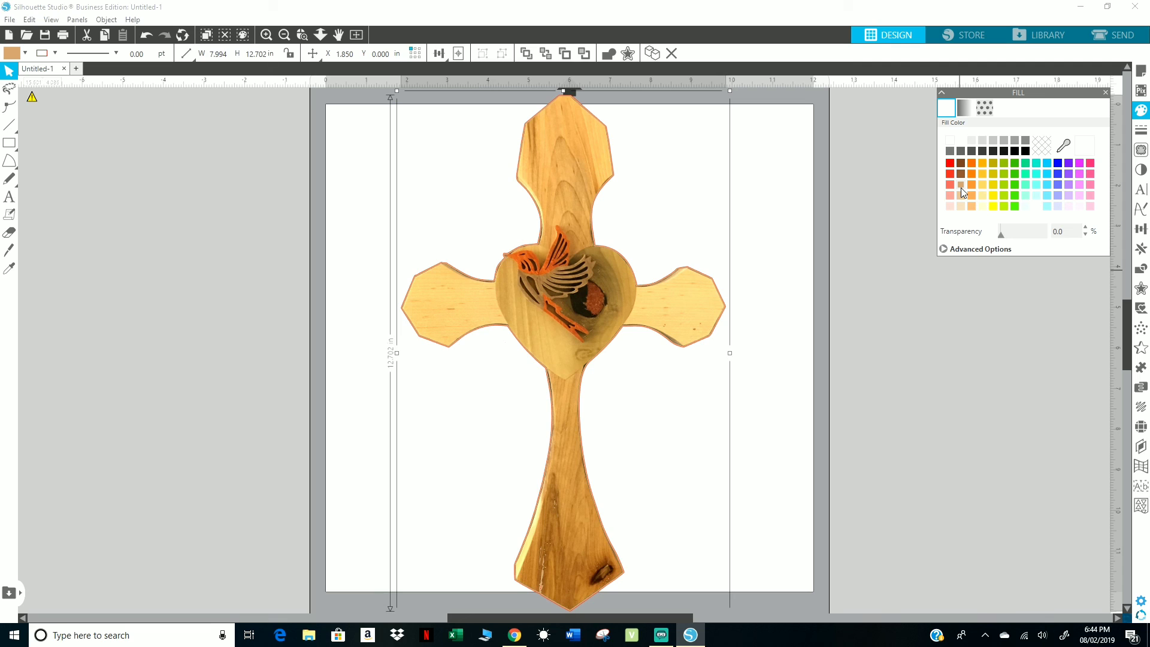
left_click(961, 174)
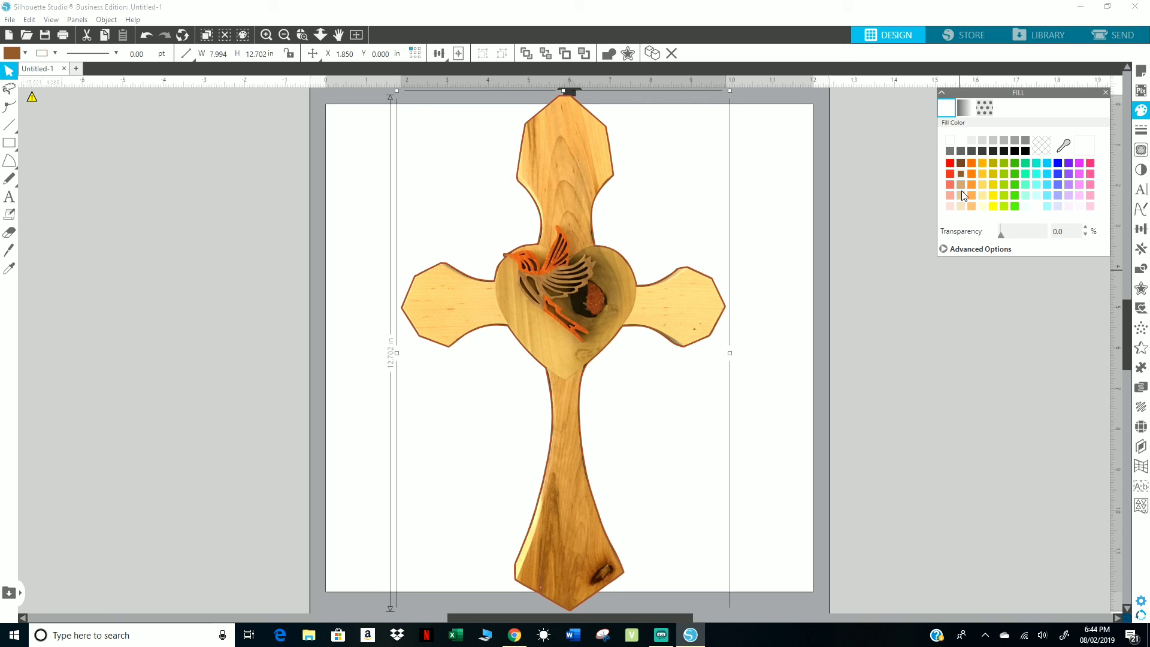
left_click(962, 186)
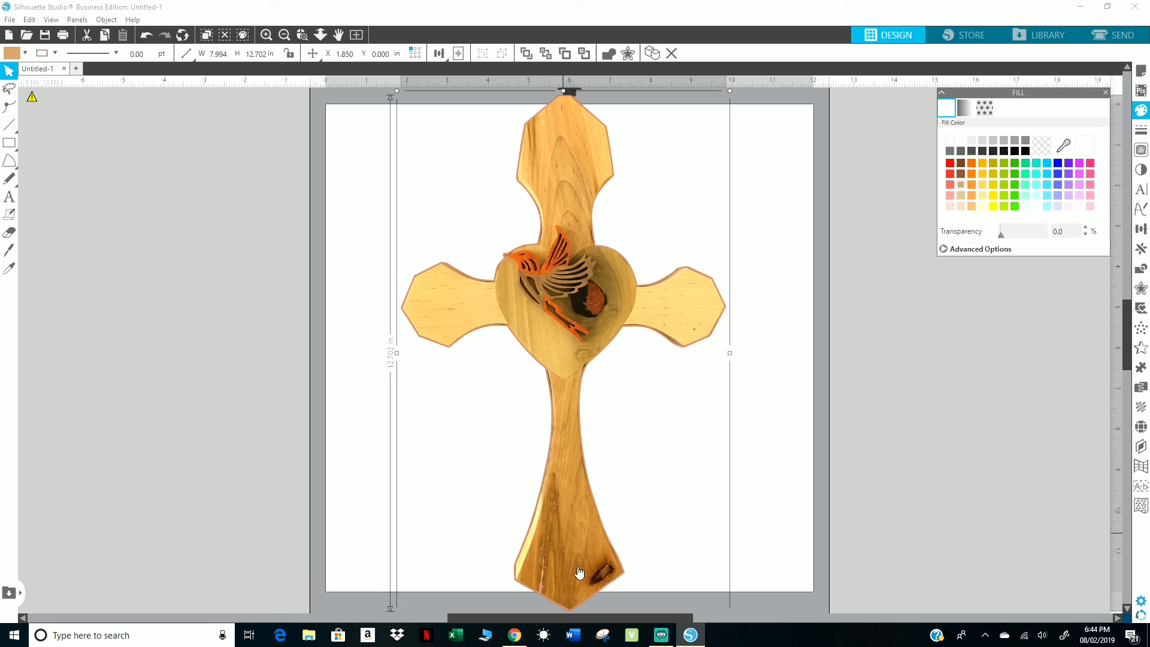
left_click(962, 173)
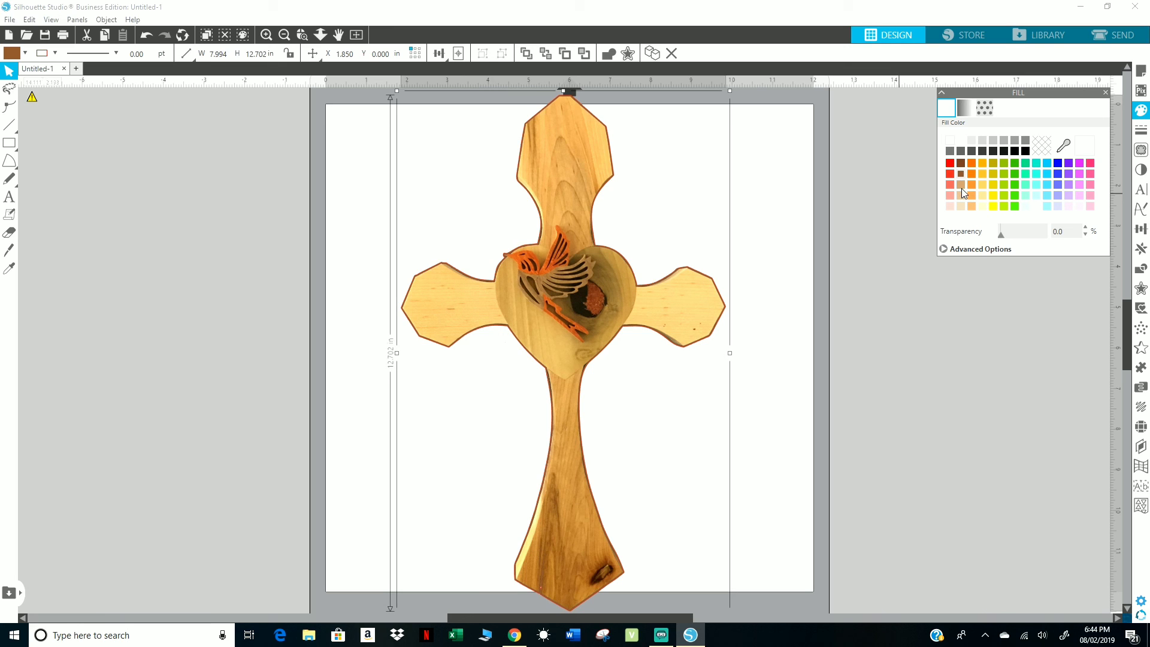
left_click(962, 188)
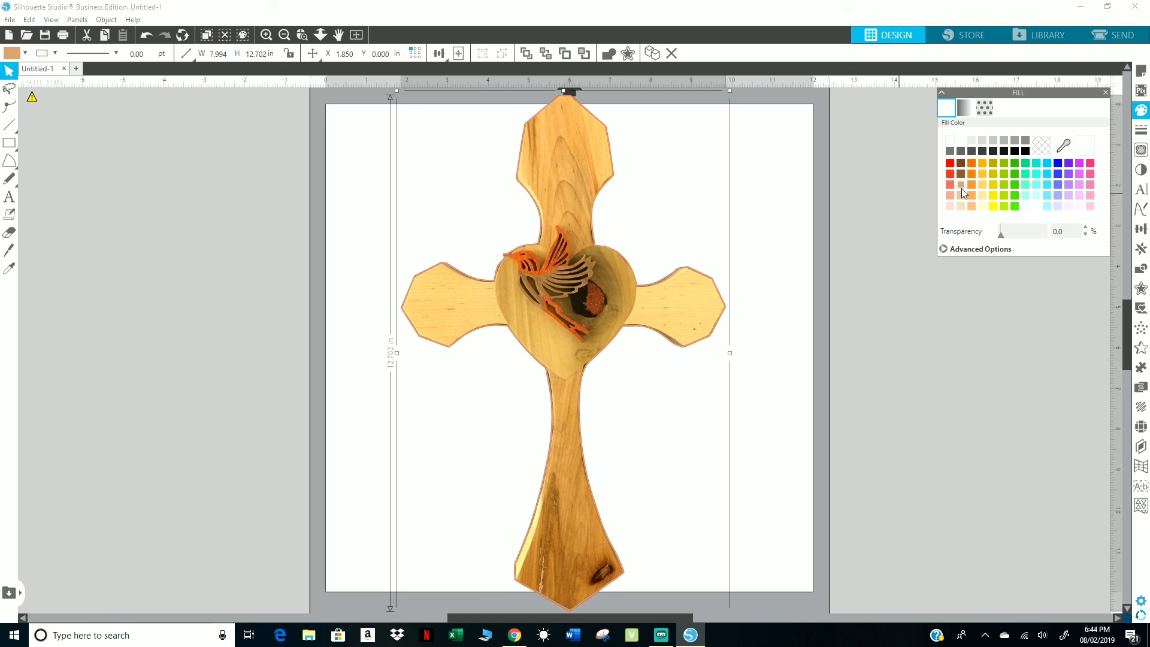
left_click(962, 173)
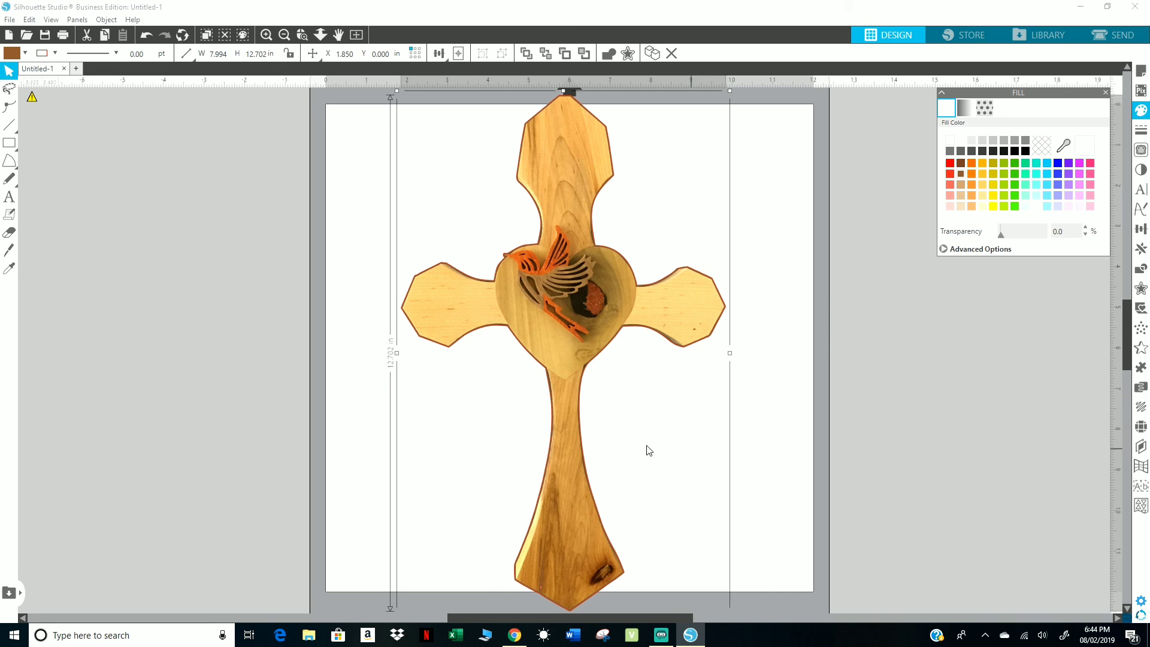
Shift the cross photo aside to confirm the brown outline sits behind it, then undo.
right_click(583, 293)
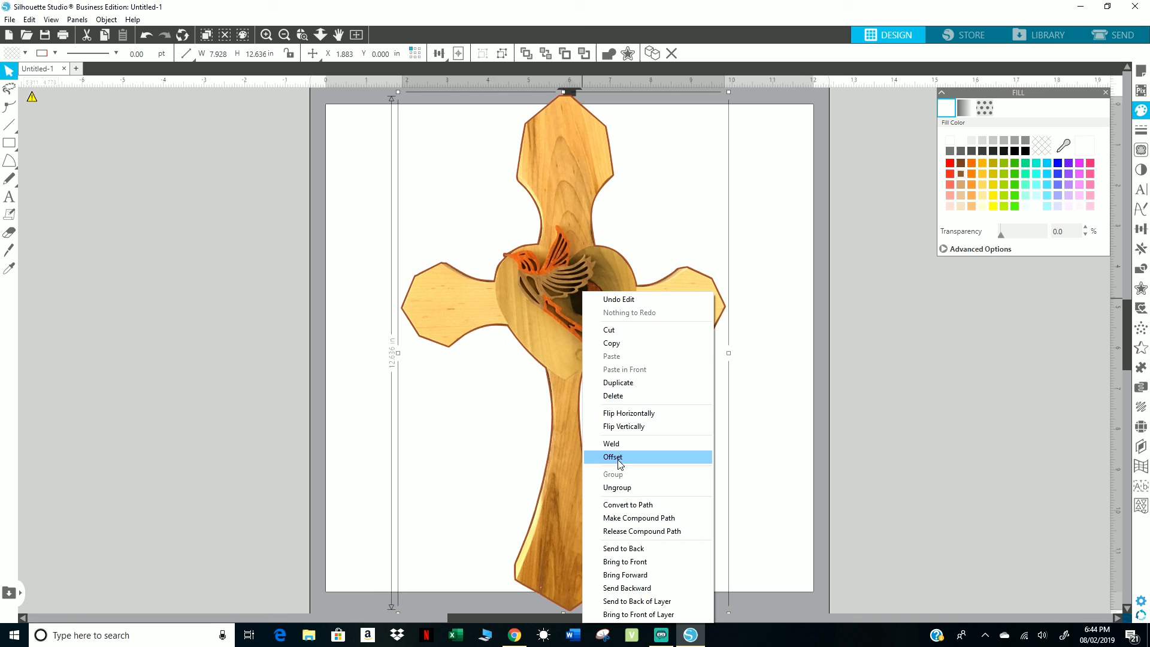
left_click(846, 440)
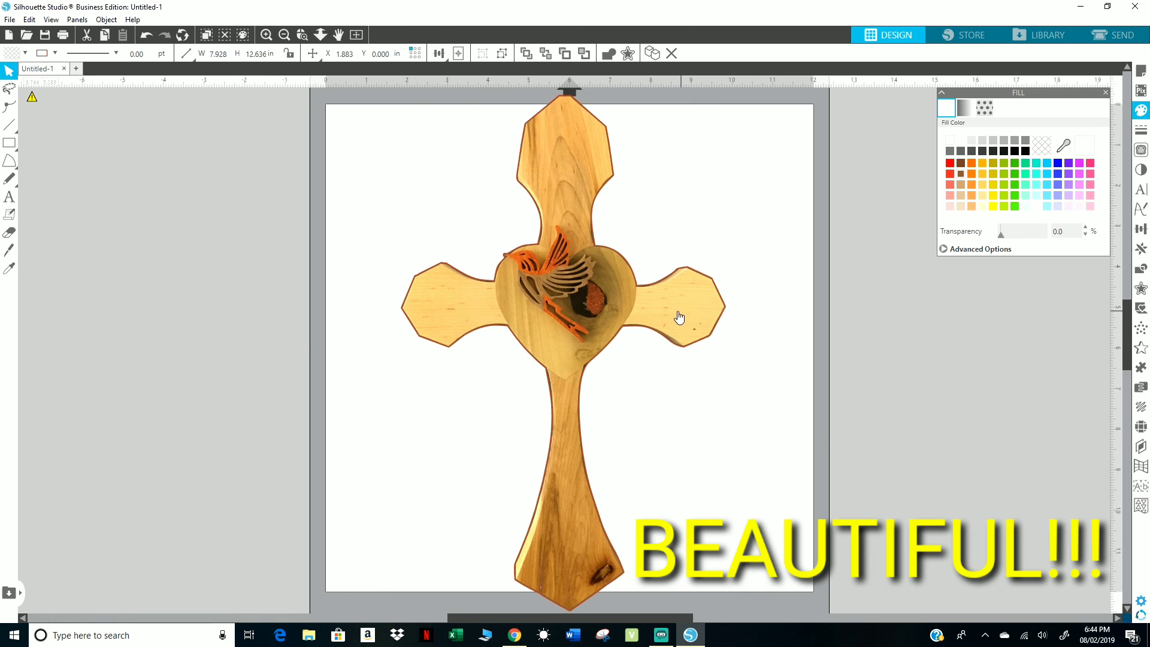
left_click_drag(676, 316, 563, 315)
left_click(259, 95)
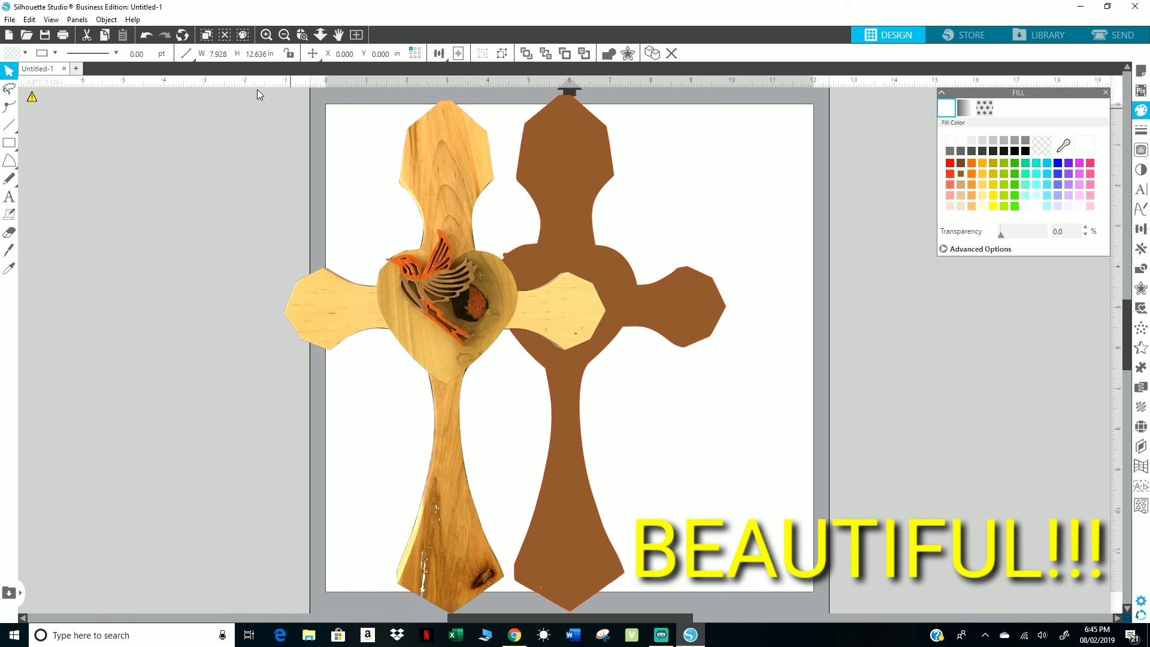
left_click(146, 35)
Select both the cross photo and the brown outline and group them.
left_click(687, 409)
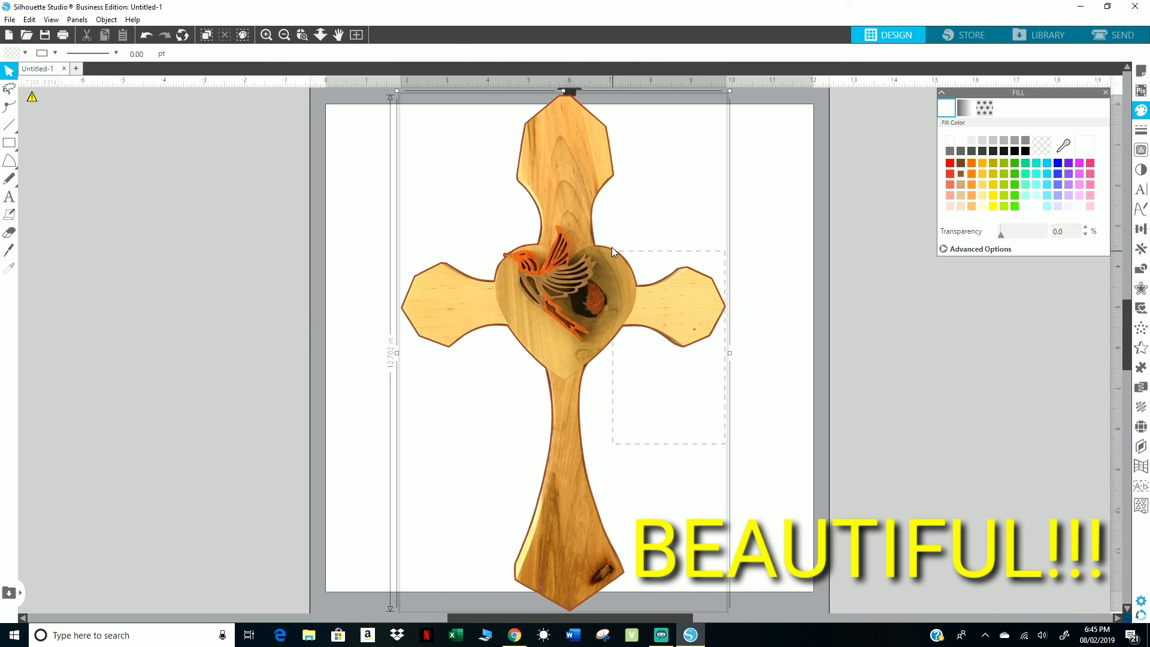
right_click(668, 314)
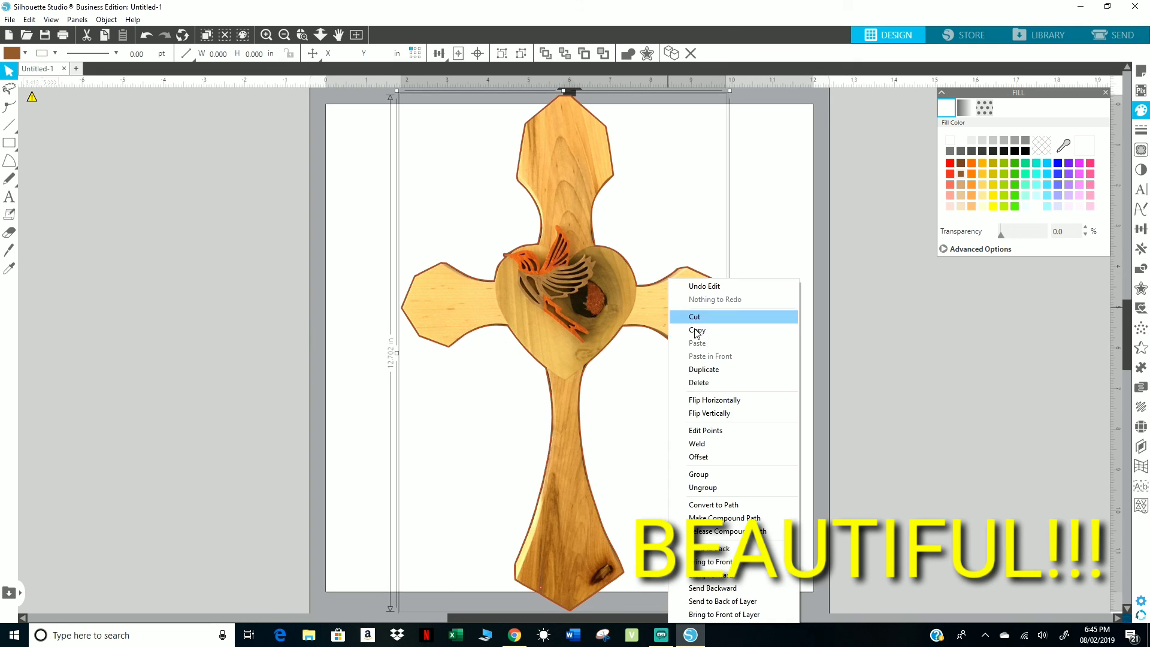
left_click(699, 474)
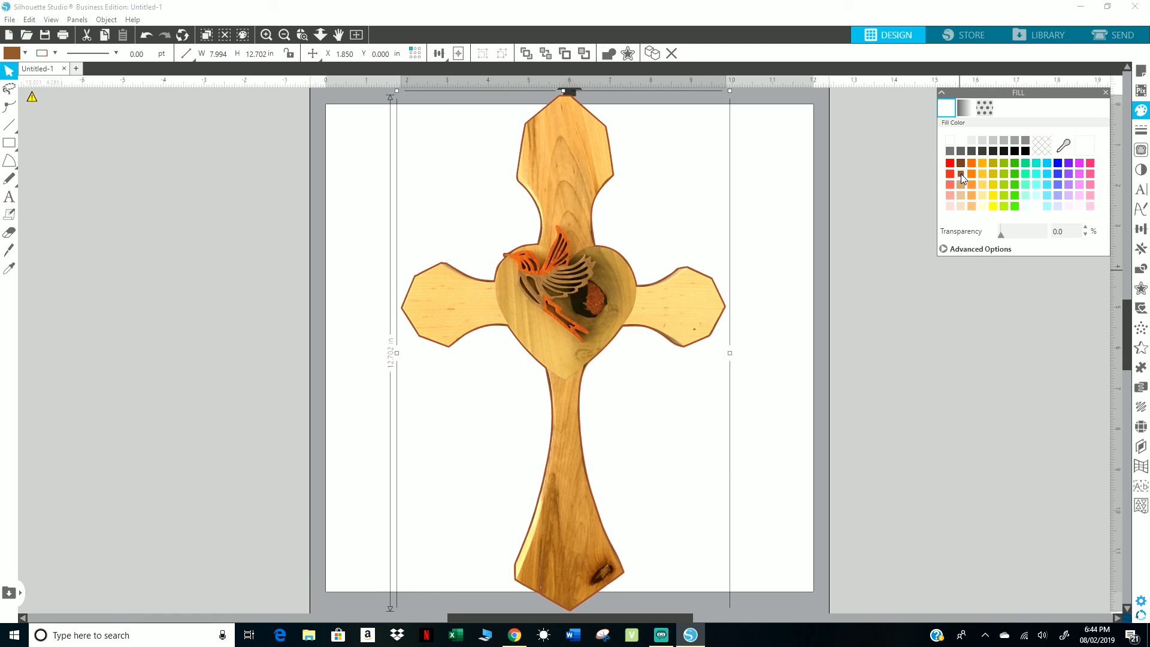
Switch the outline fill from dark brown to the light tan swatch.
left_click(962, 187)
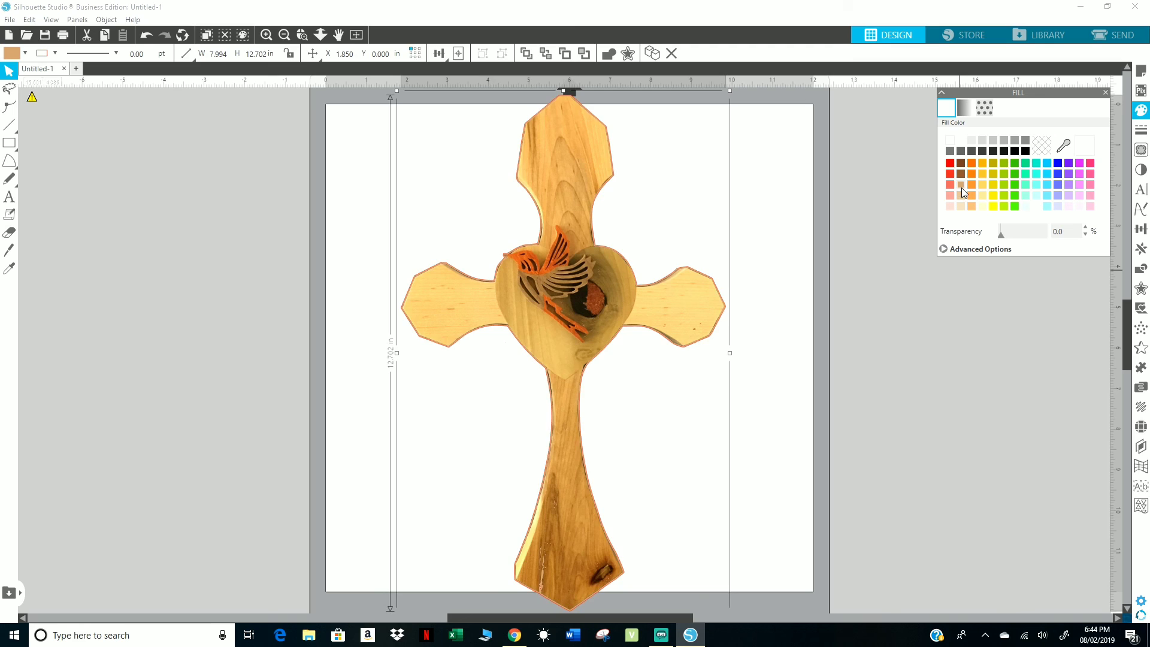